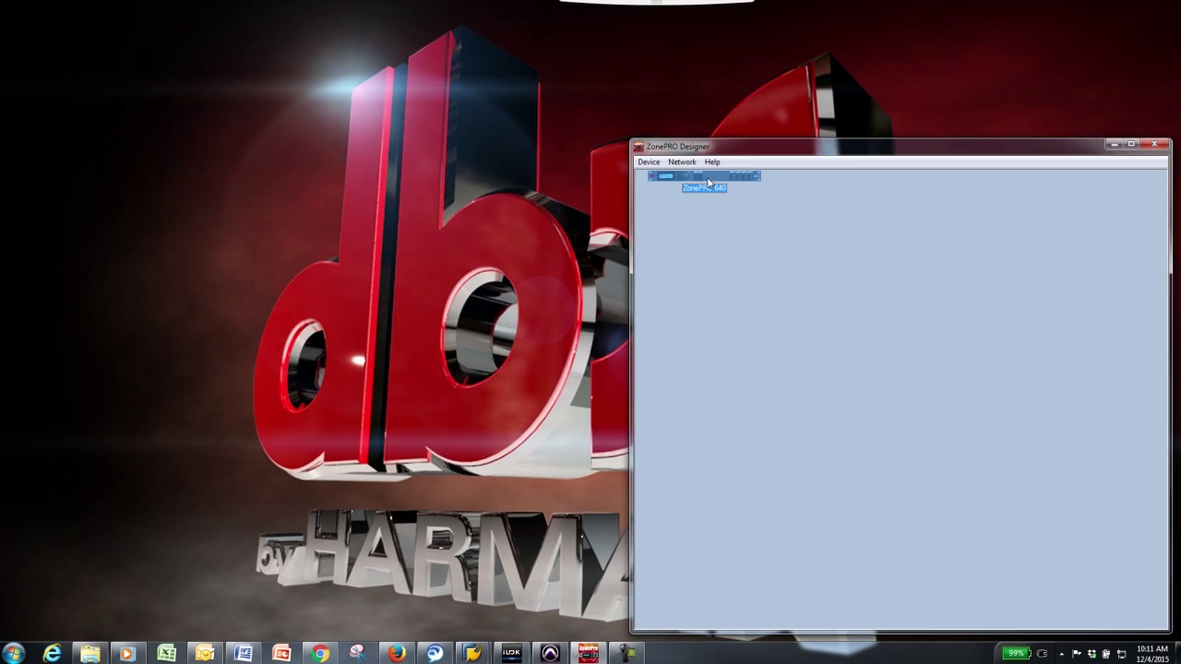
- Move the ZonePRO 640 Program Screen to the lower left so both windows are visible
drag(698, 220, 434, 344)
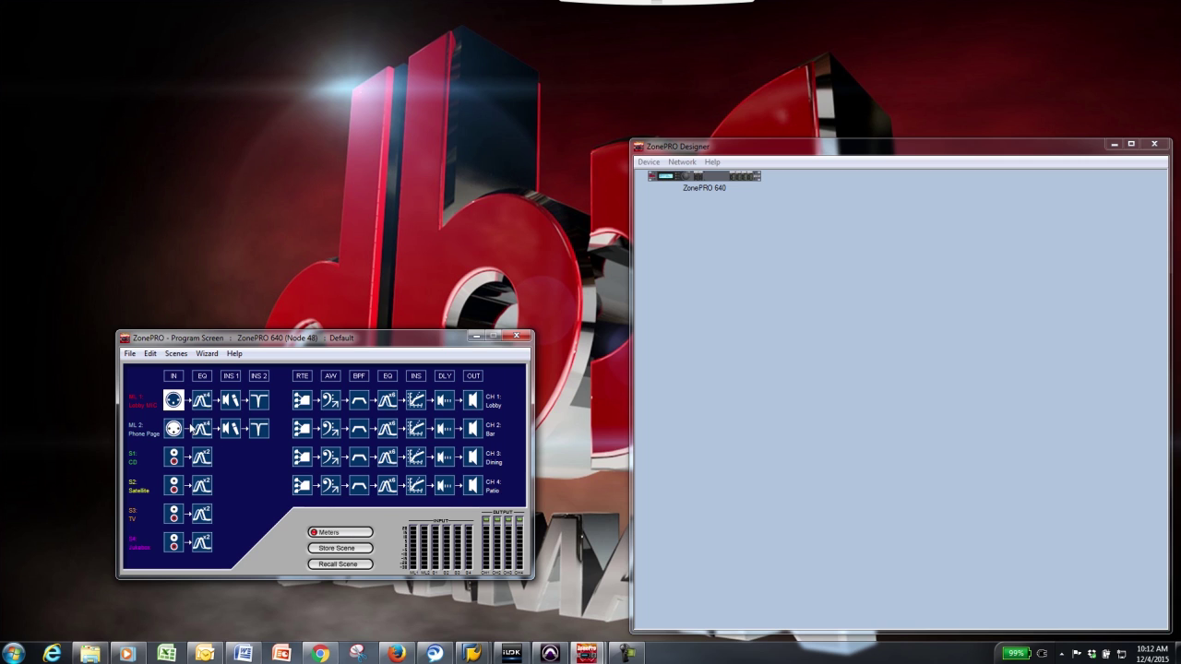
double_click(175, 459)
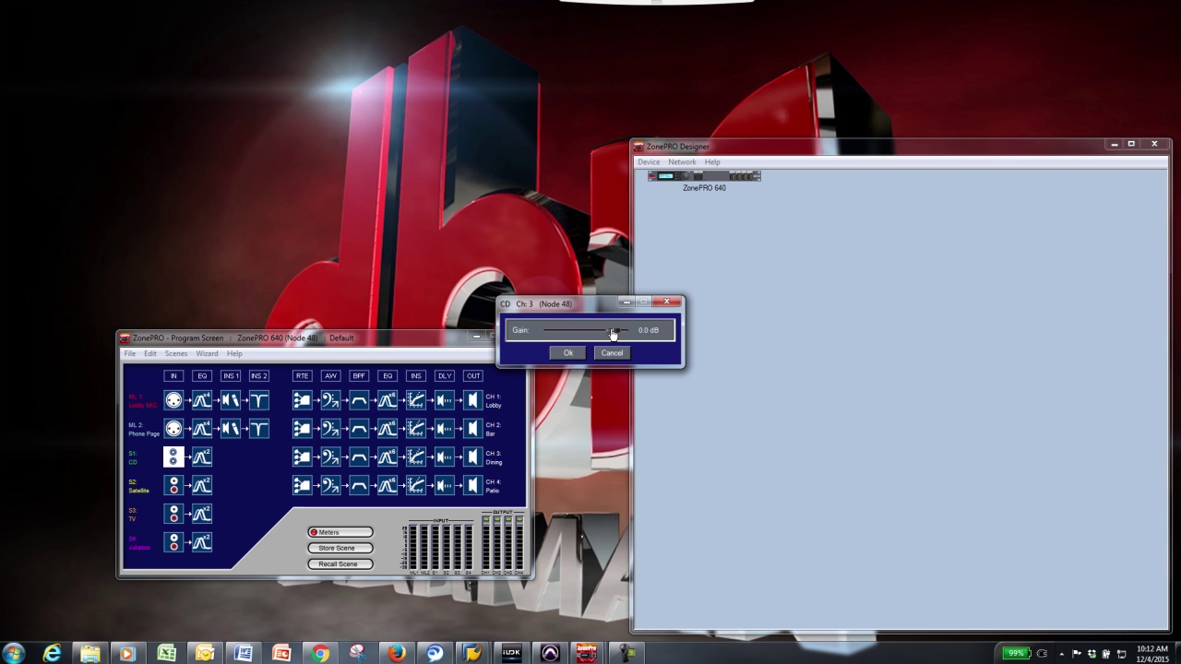
click(568, 353)
double_click(175, 401)
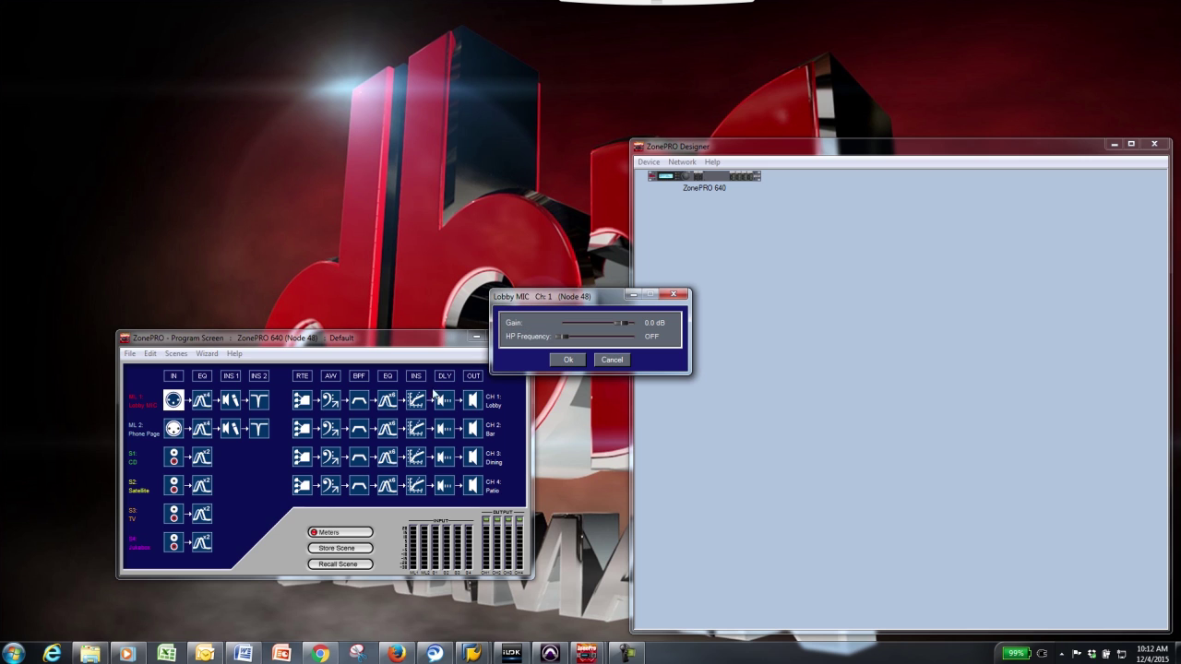
mouse_move(559, 337)
mouse_down()
mouse_move(570, 337)
mouse_move(554, 341)
mouse_up()
click(566, 360)
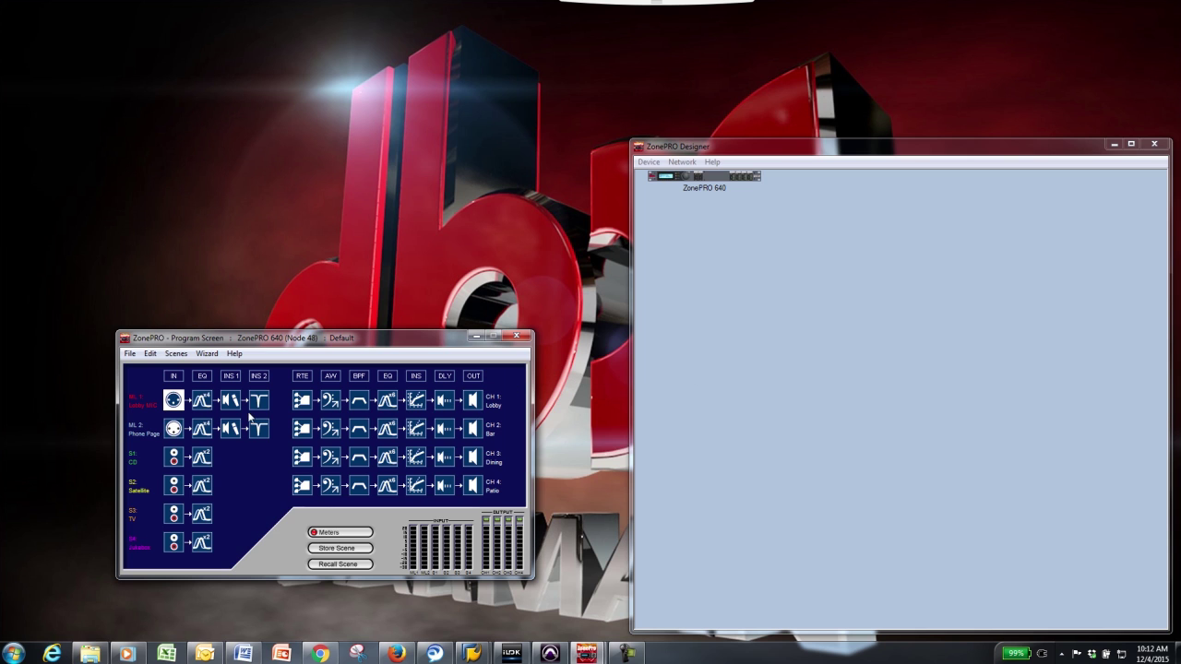
double_click(201, 400)
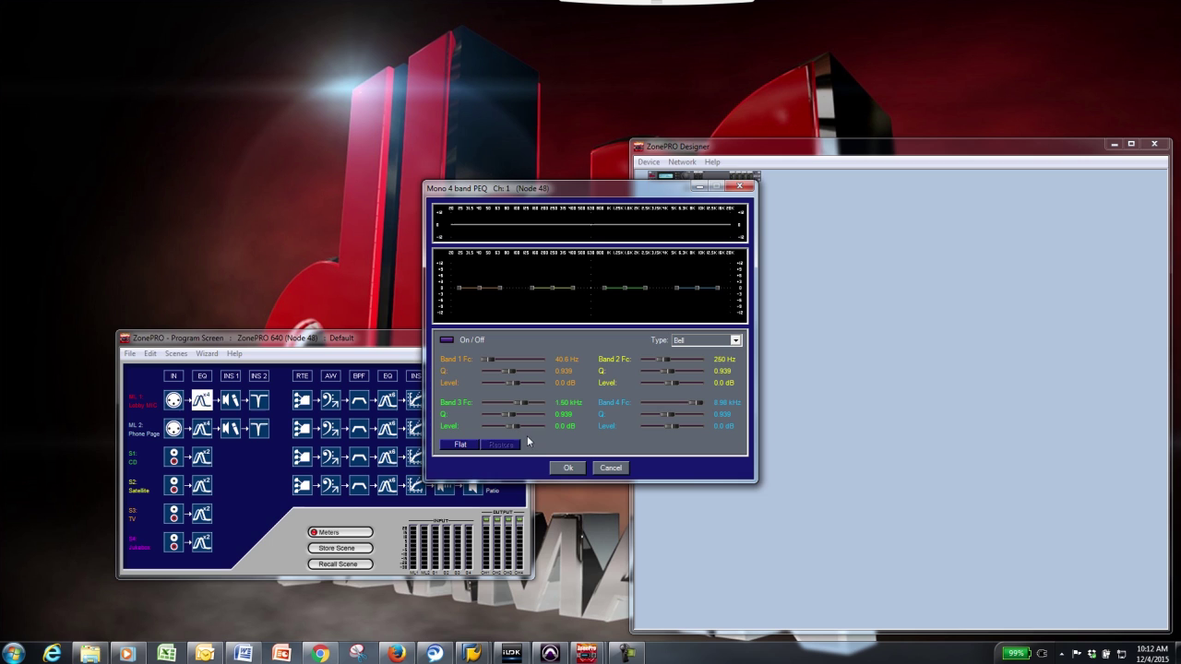
click(567, 468)
double_click(201, 457)
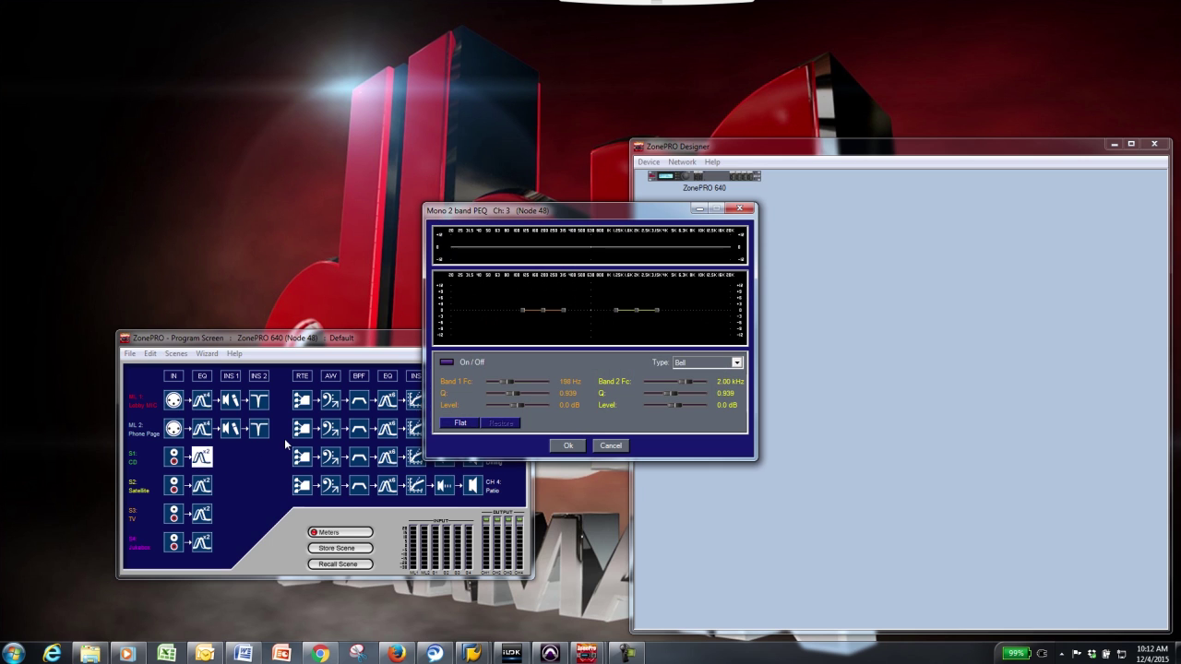
click(567, 445)
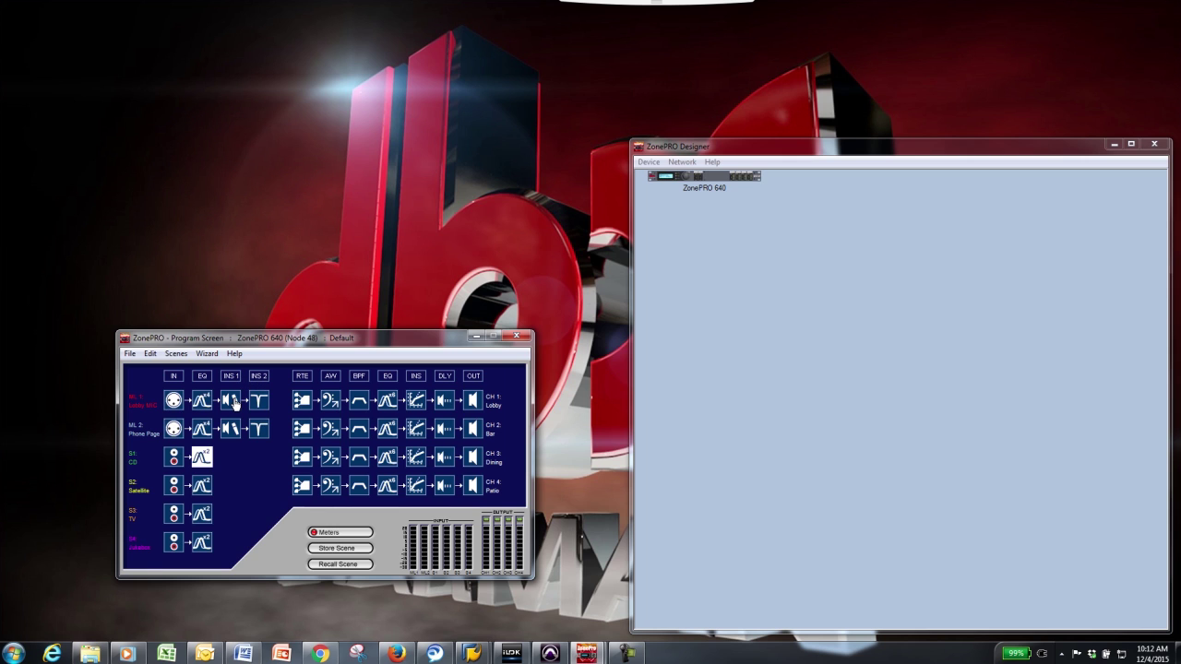
double_click(230, 402)
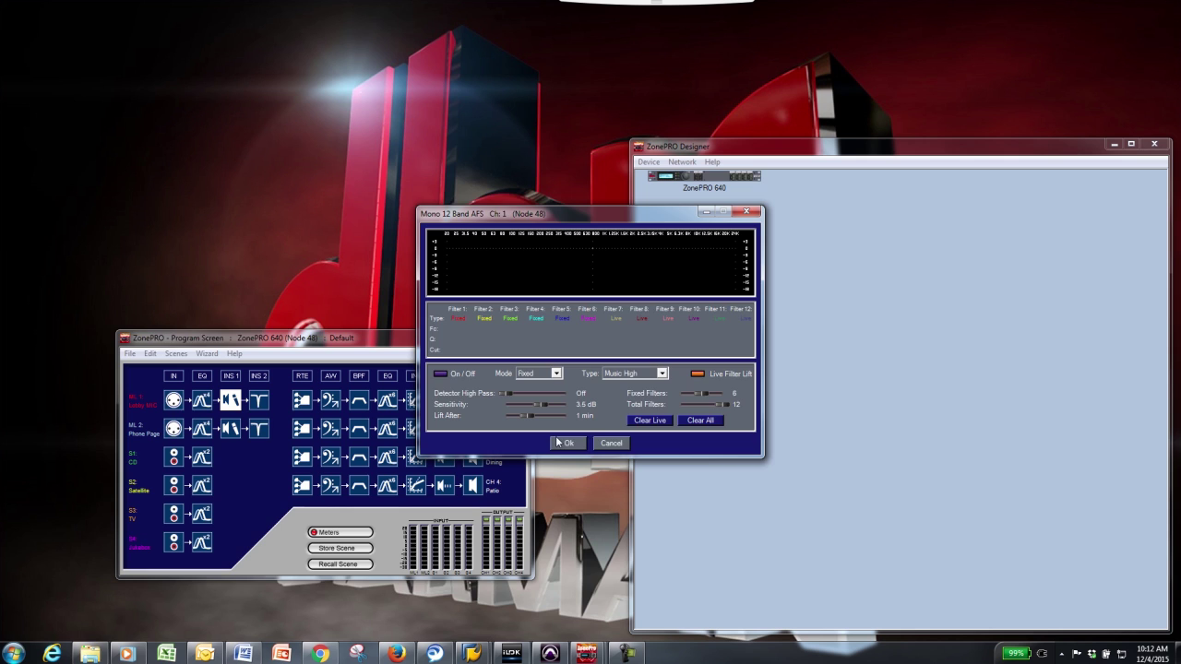
click(563, 443)
double_click(258, 400)
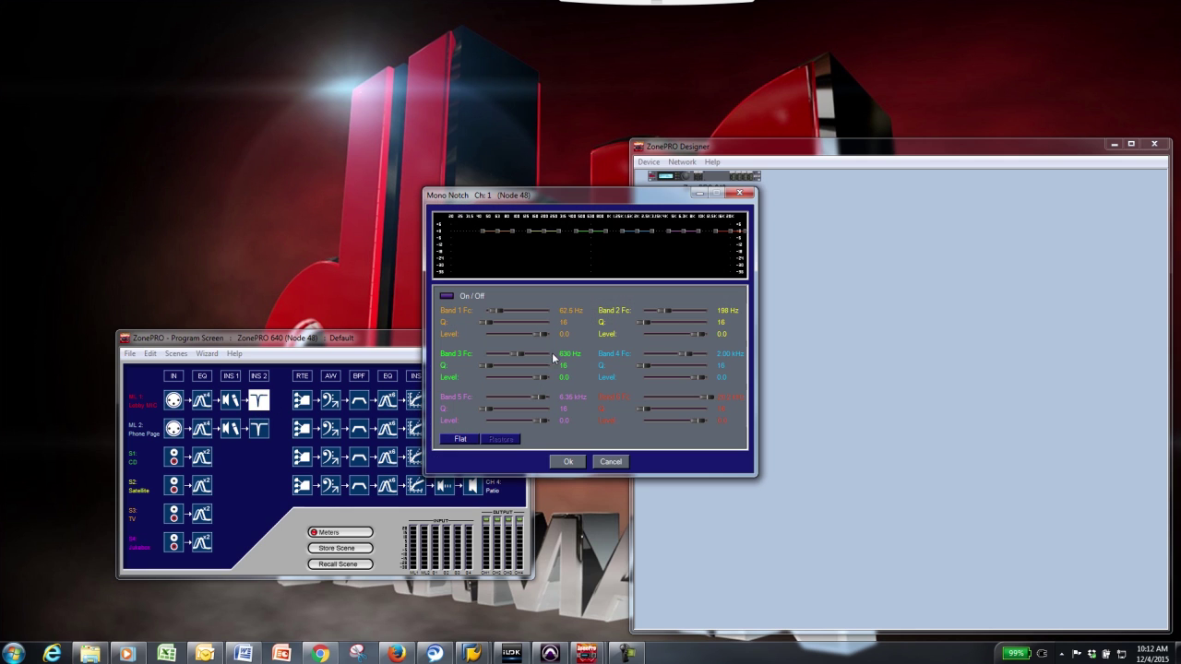
click(565, 461)
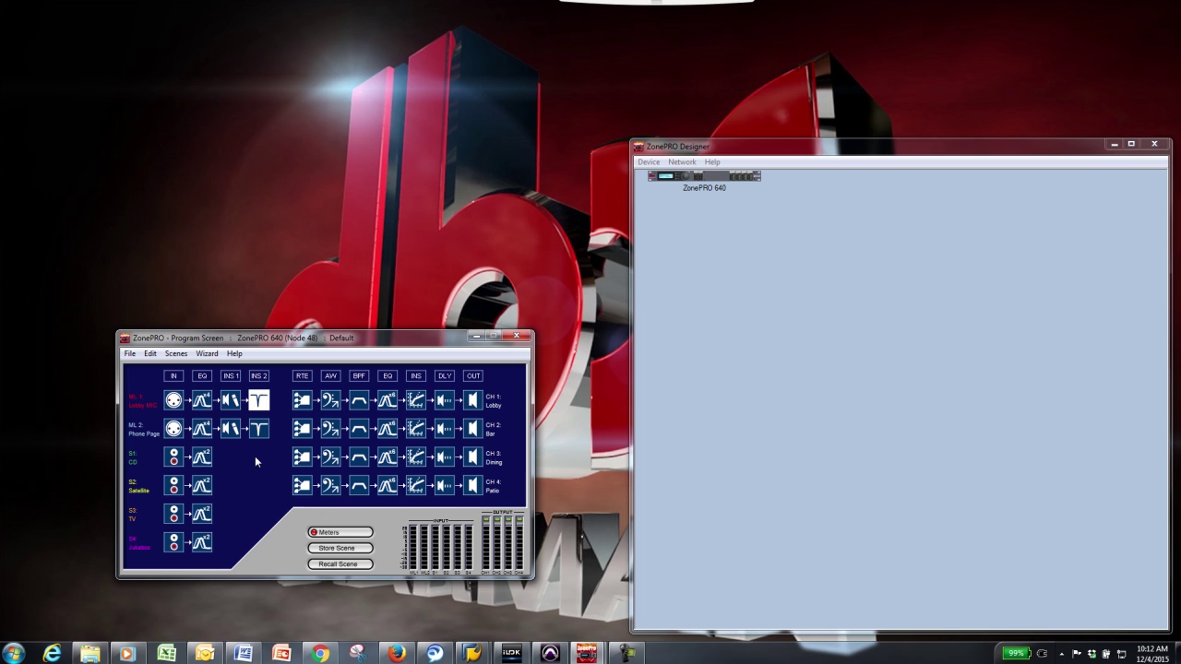
click(207, 353)
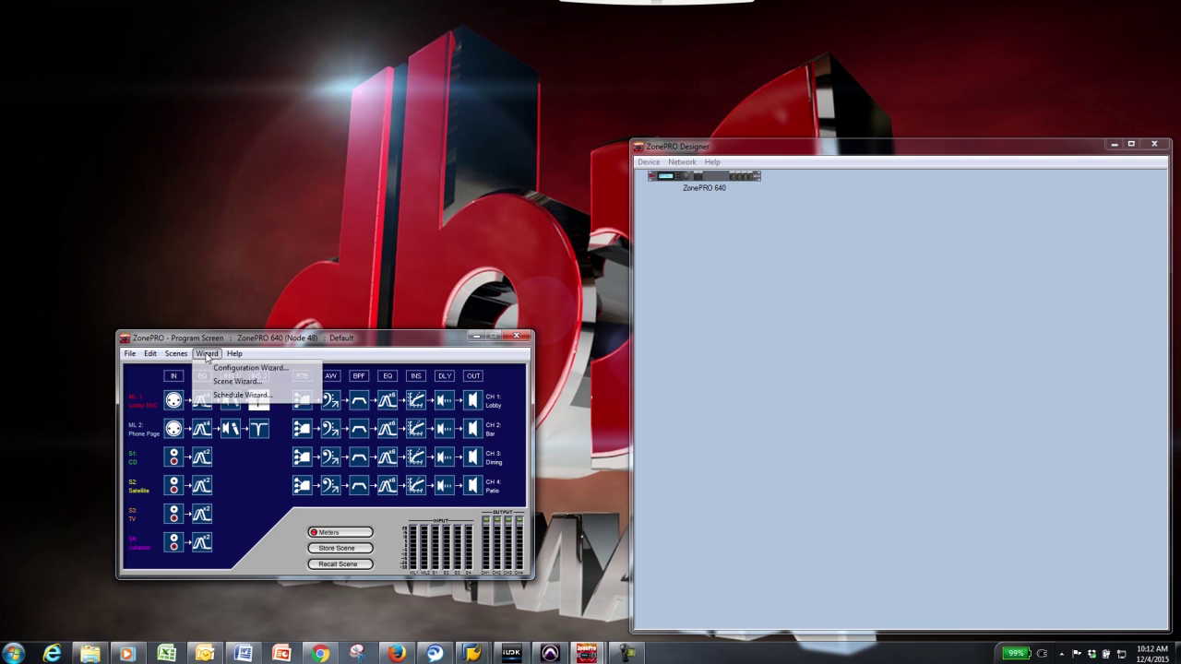
click(263, 464)
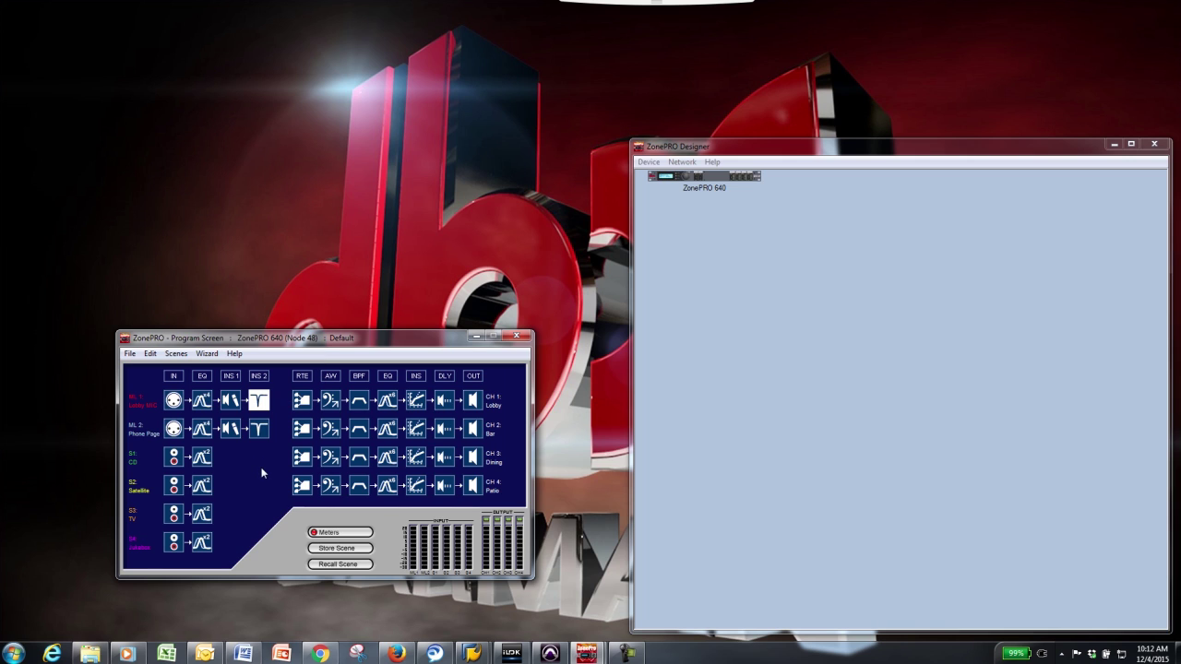
- Keep Lobby MIC as the Lobby zone source, with page and priority inputs left at None
double_click(301, 400)
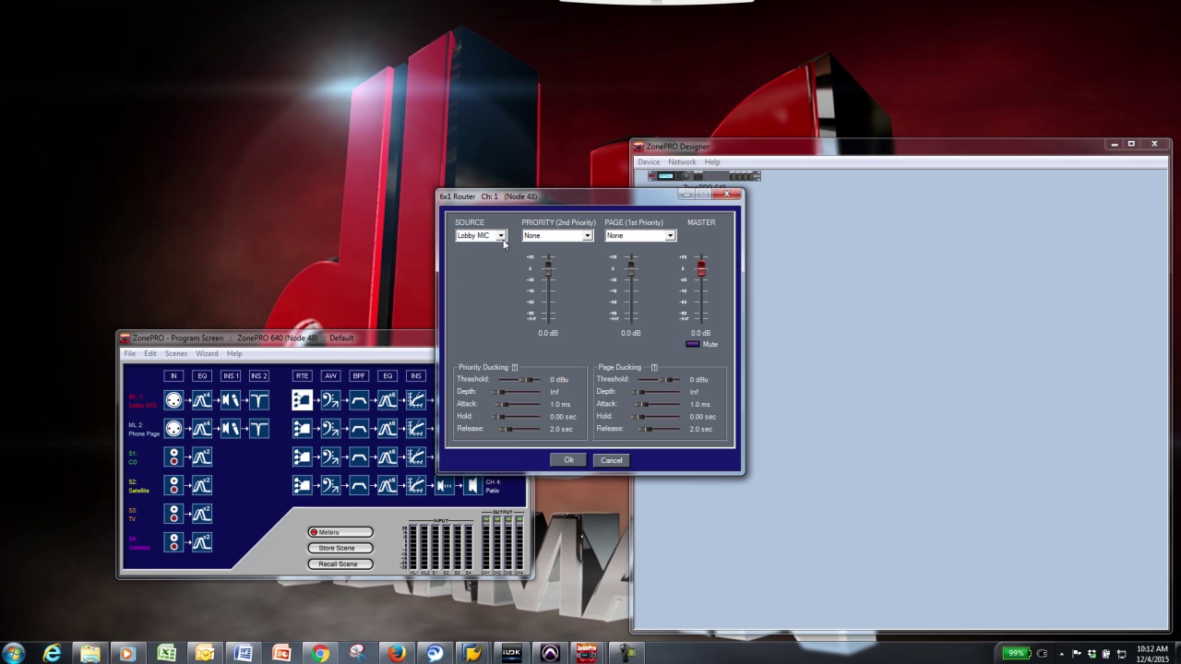
click(501, 237)
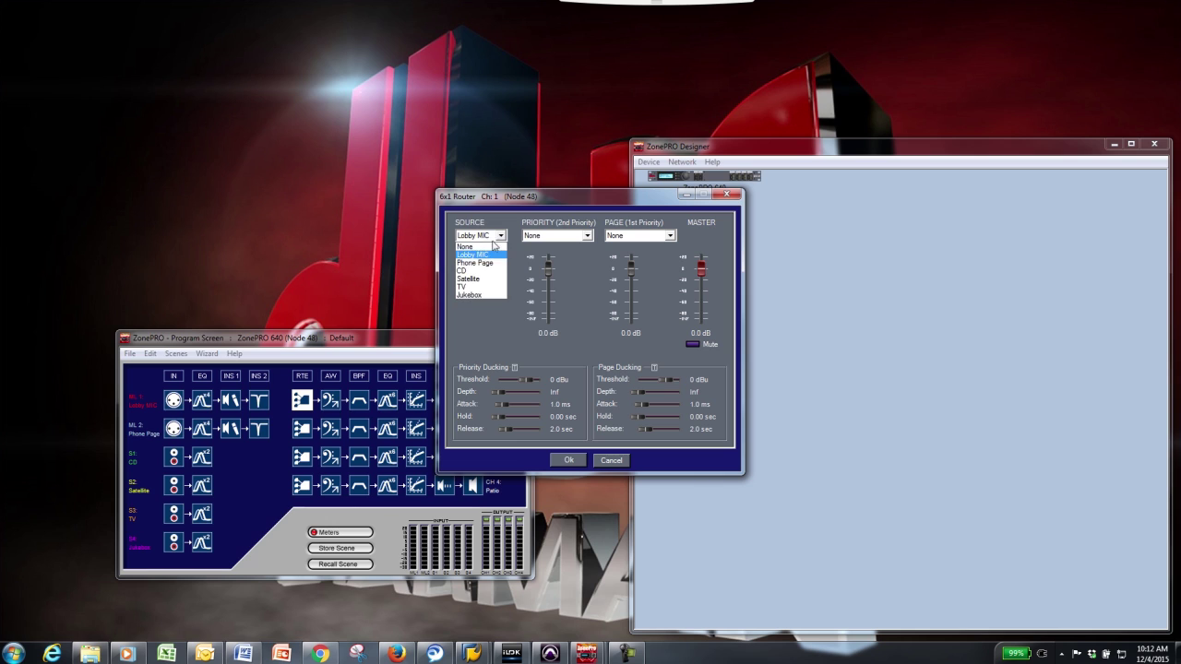
click(588, 262)
click(670, 236)
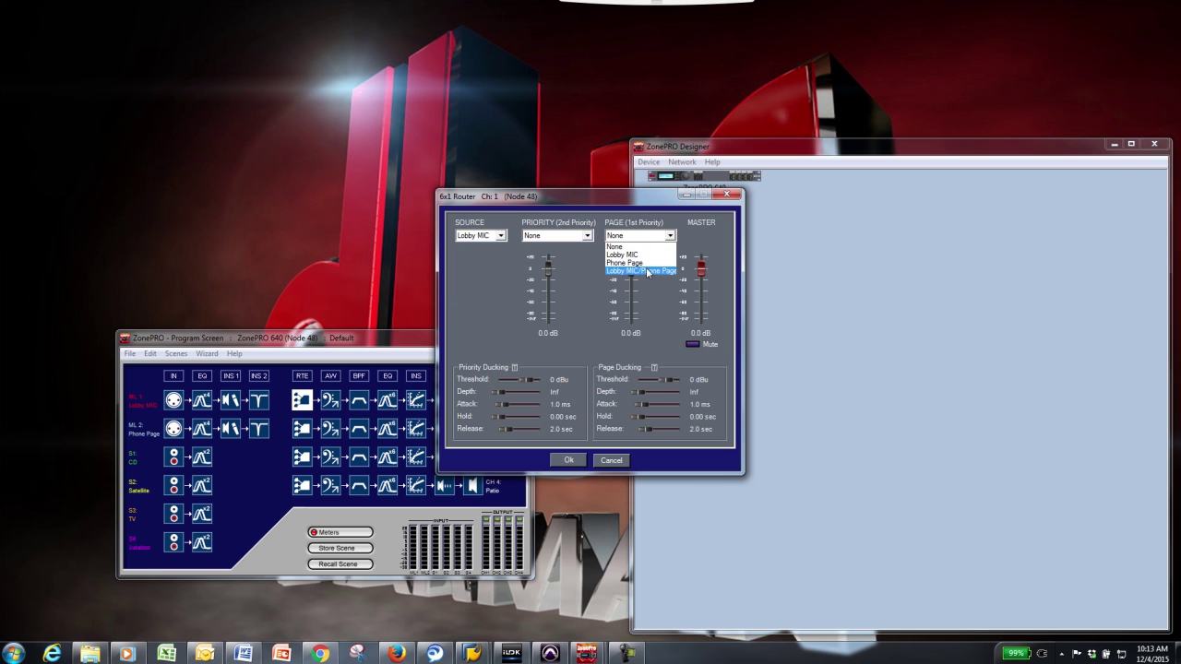
click(589, 236)
click(589, 236)
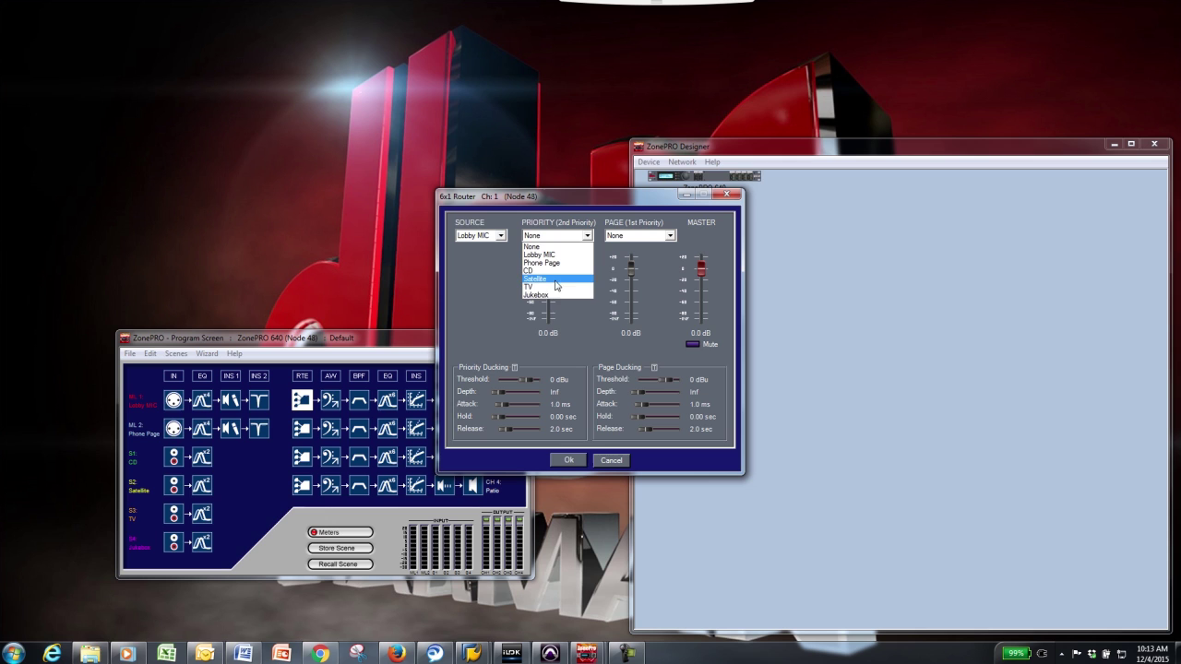
click(567, 333)
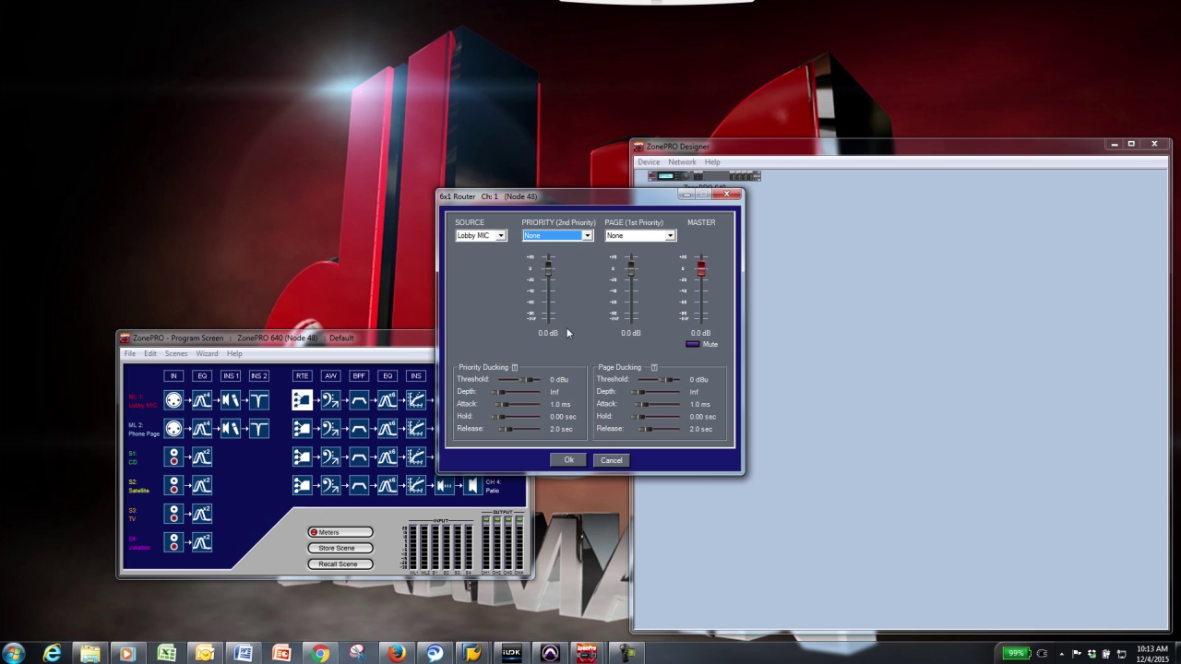
click(567, 461)
- Turn on AutoWarmth for the Lobby zone
click(330, 401)
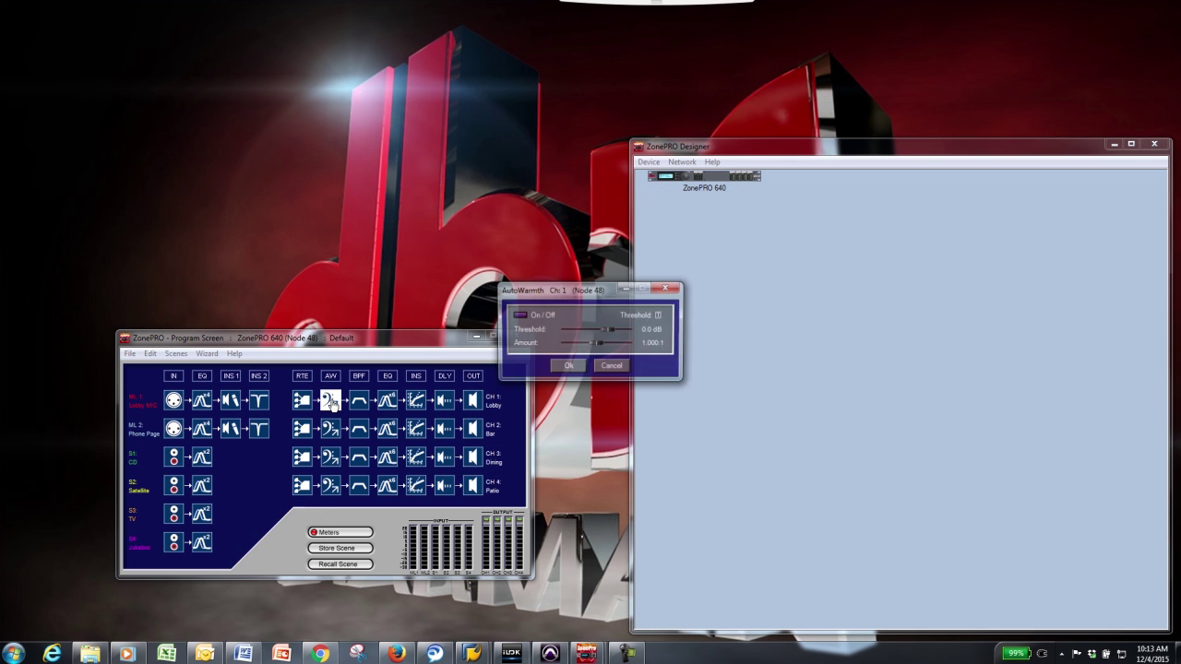
click(518, 318)
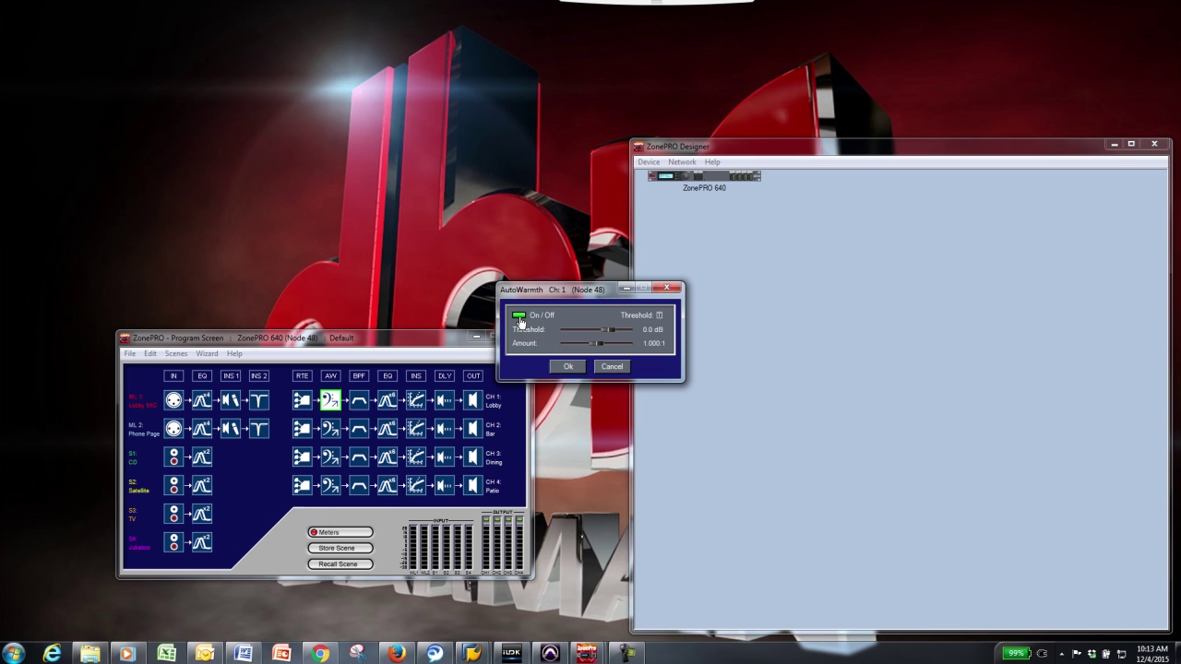
click(568, 367)
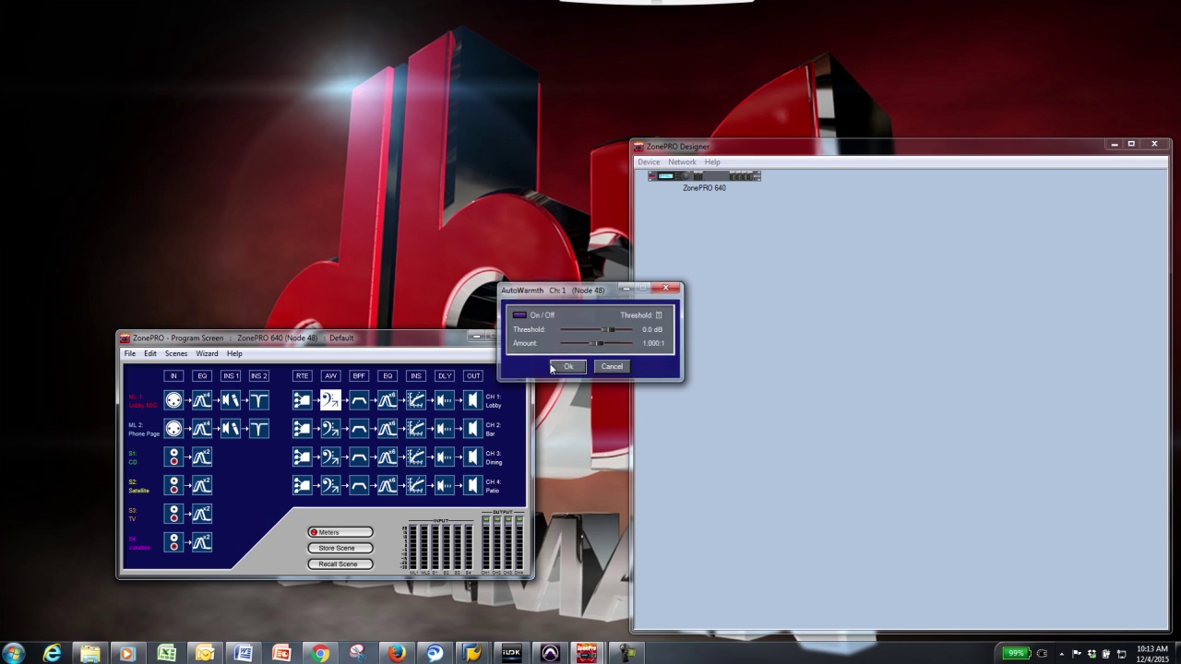
- Leave the Lobby bandpass filter's high-pass and low-pass both at OUT after trying 1.54 kHz
click(359, 403)
drag(624, 355, 572, 355)
drag(490, 370, 446, 377)
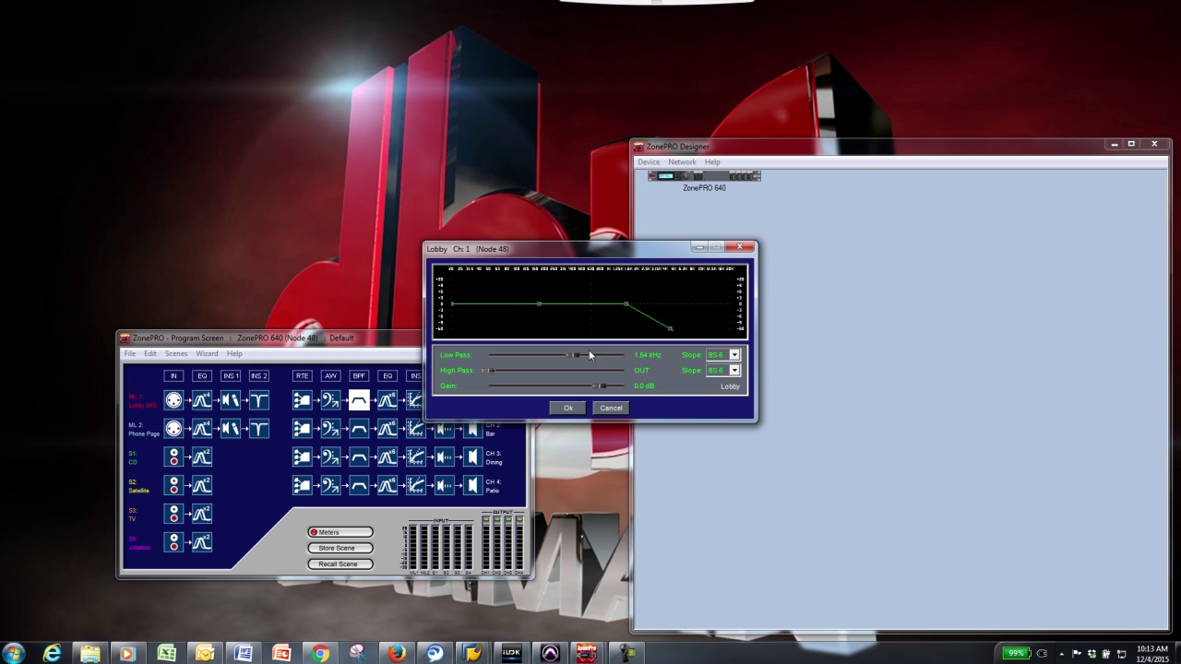
drag(592, 356, 655, 360)
click(568, 408)
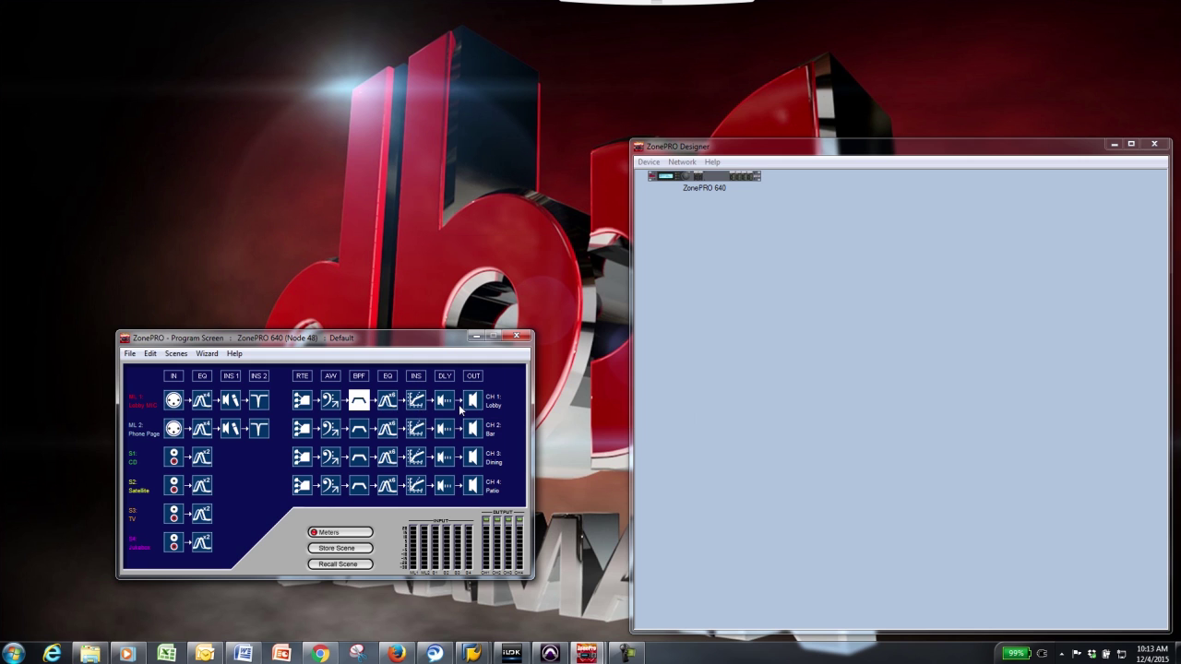
- Turn off the Lobby zone EQ and review the compressor without changes
double_click(388, 404)
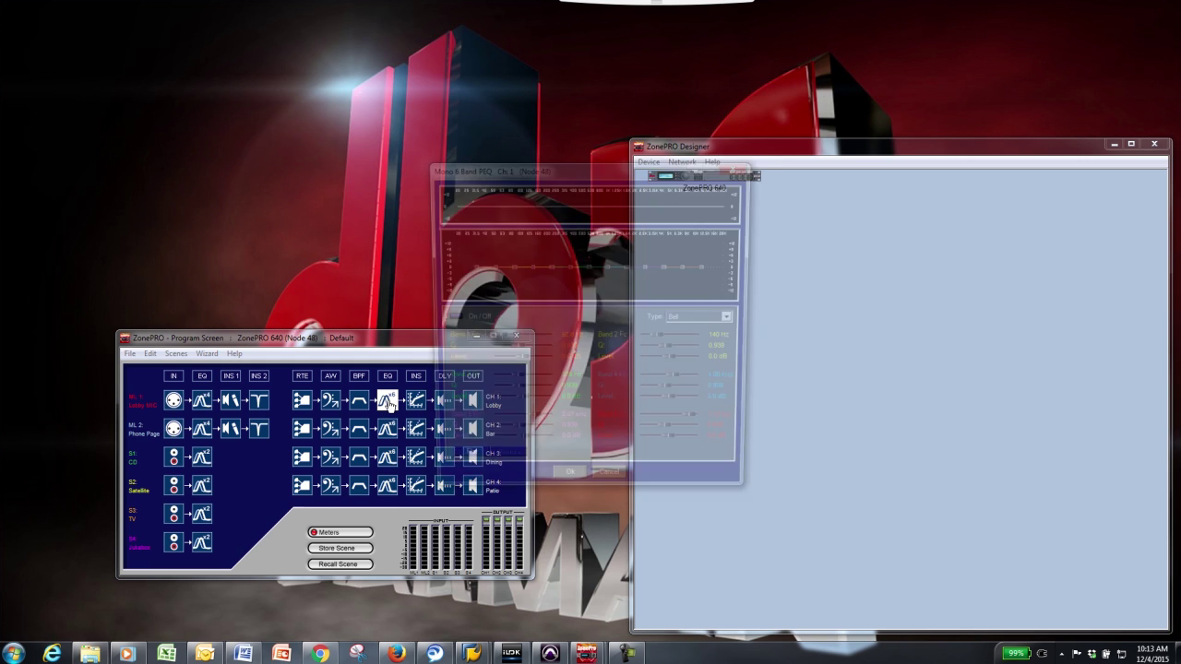
click(447, 320)
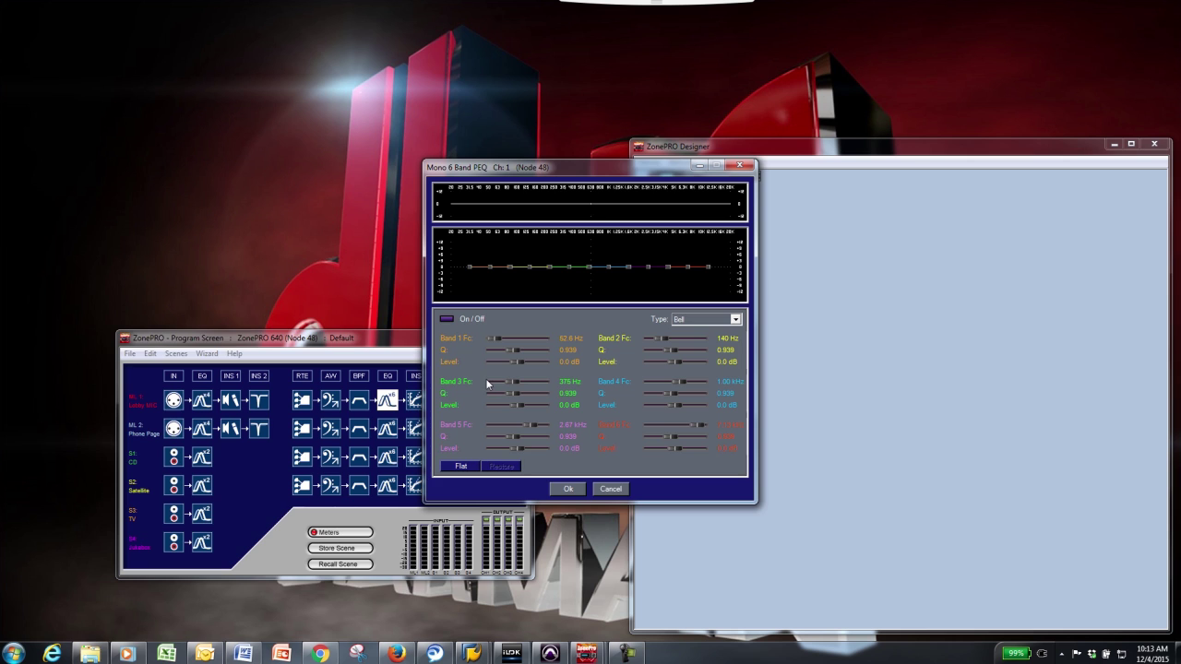
click(565, 490)
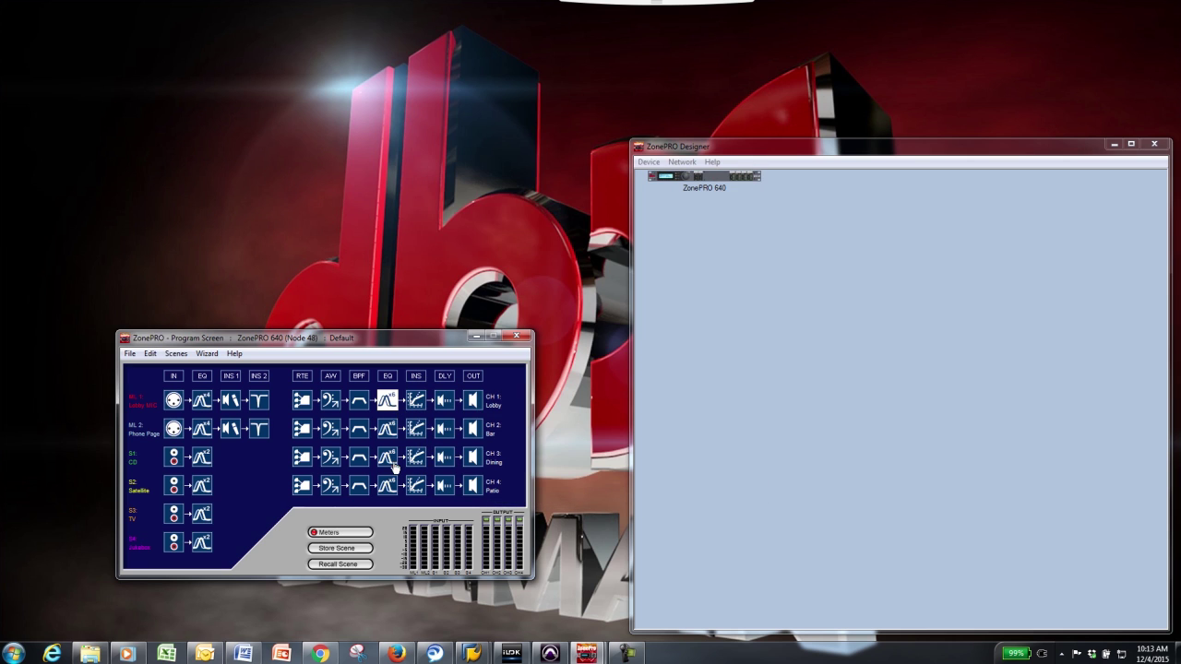
double_click(417, 400)
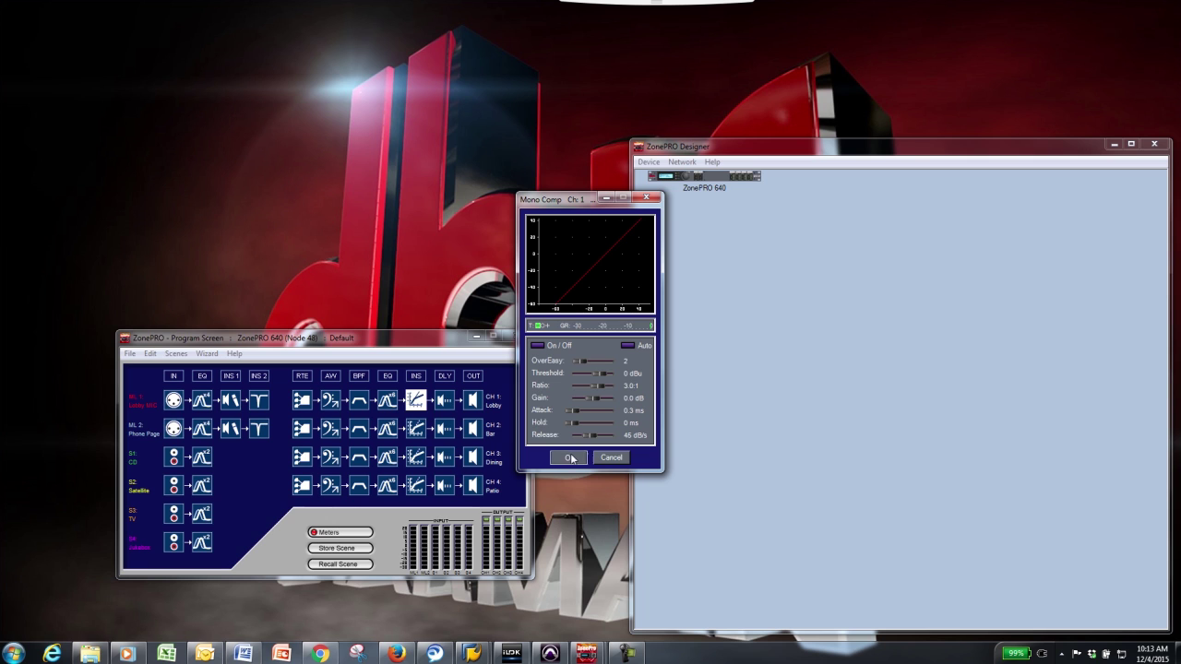
click(568, 458)
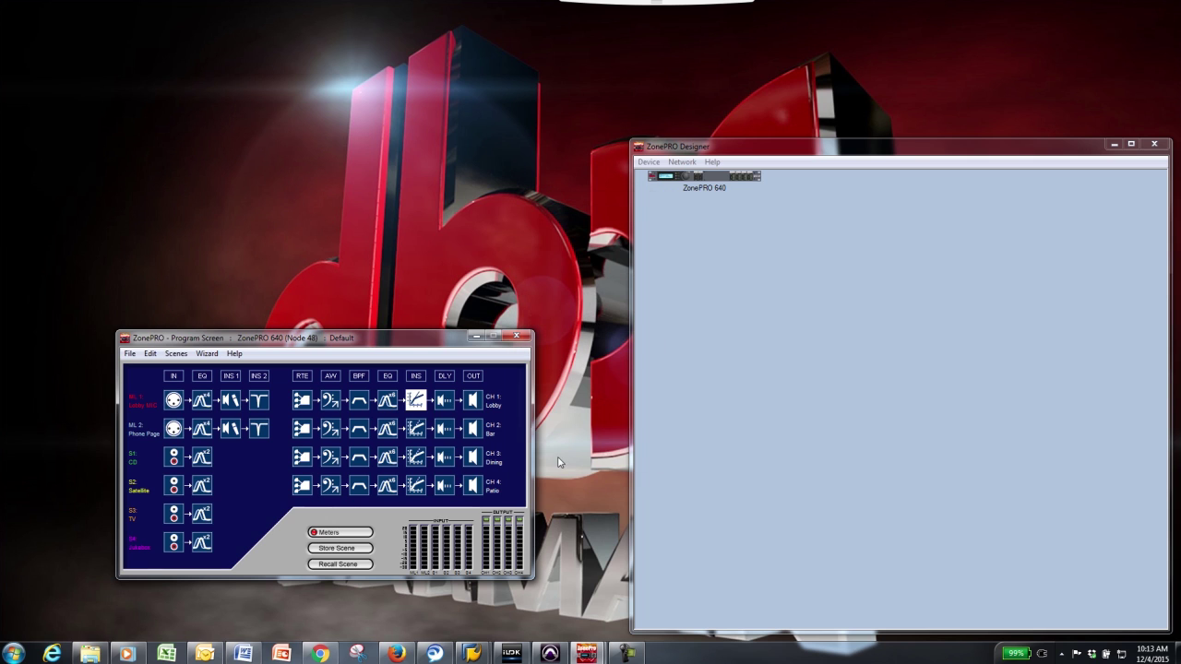
- Adjust the Lobby channel's delay time, keeping seconds as the unit
double_click(445, 400)
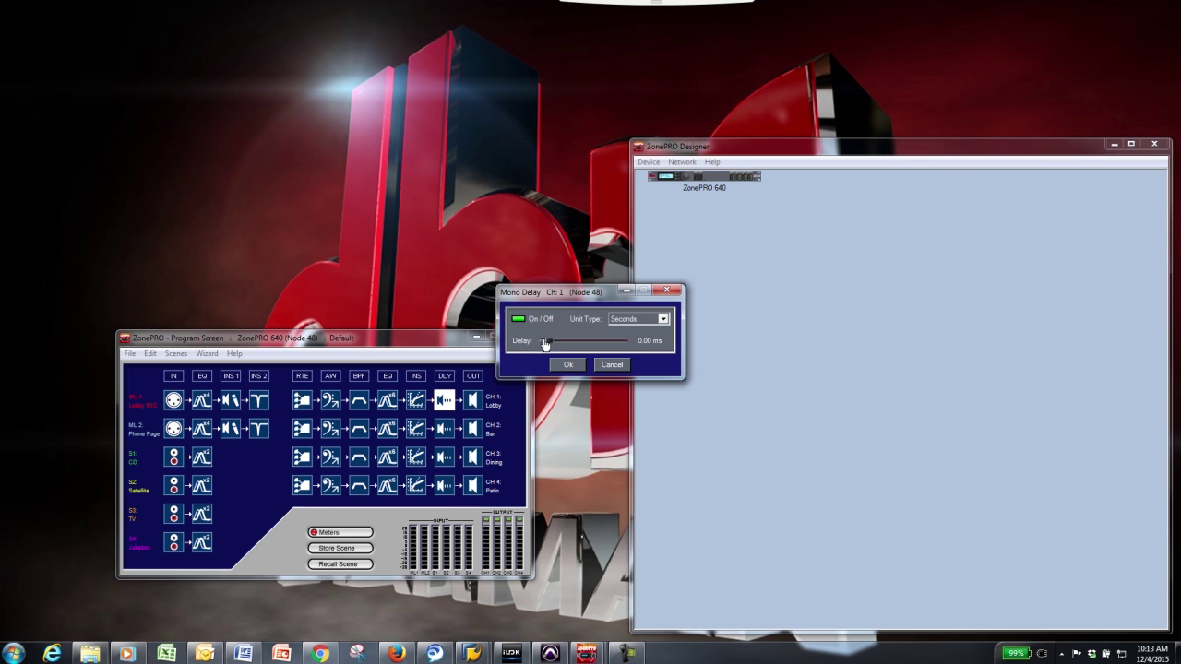
mouse_move(545, 343)
mouse_down()
mouse_move(572, 348)
mouse_move(531, 346)
mouse_up()
click(662, 319)
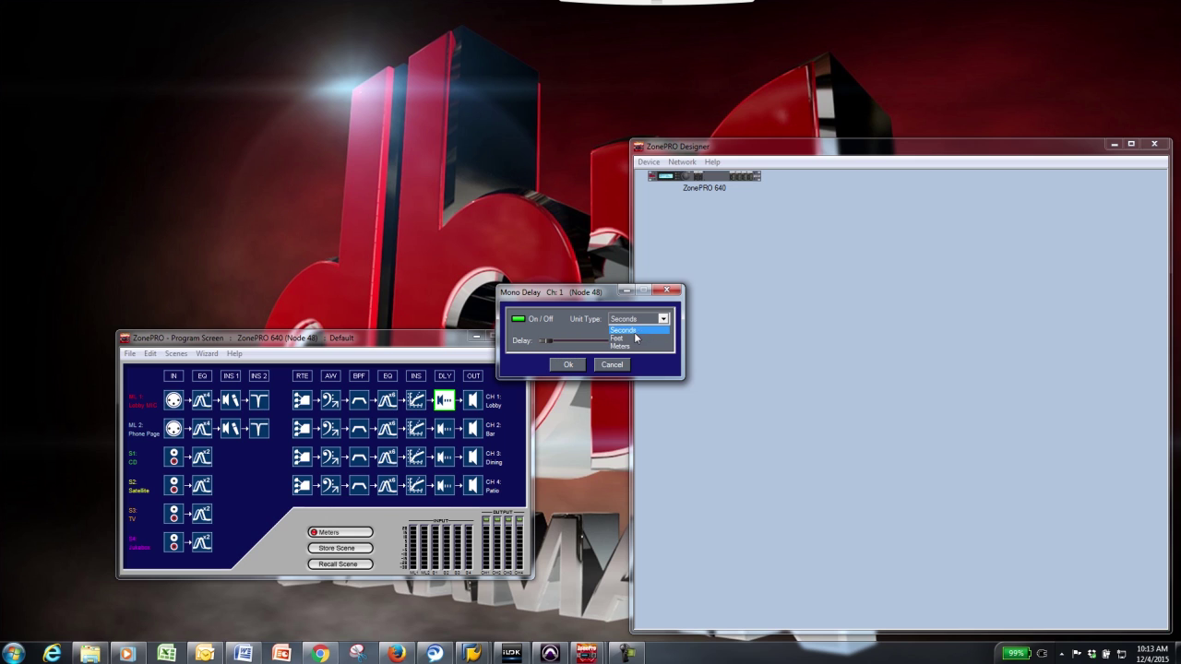
click(518, 323)
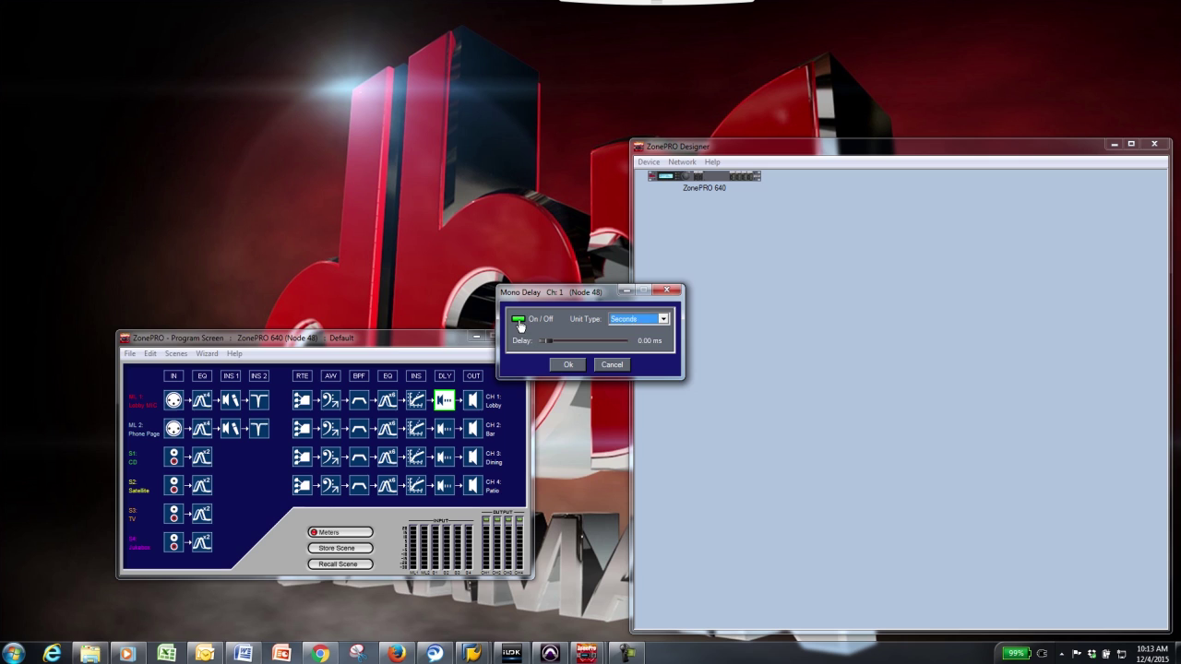
click(568, 364)
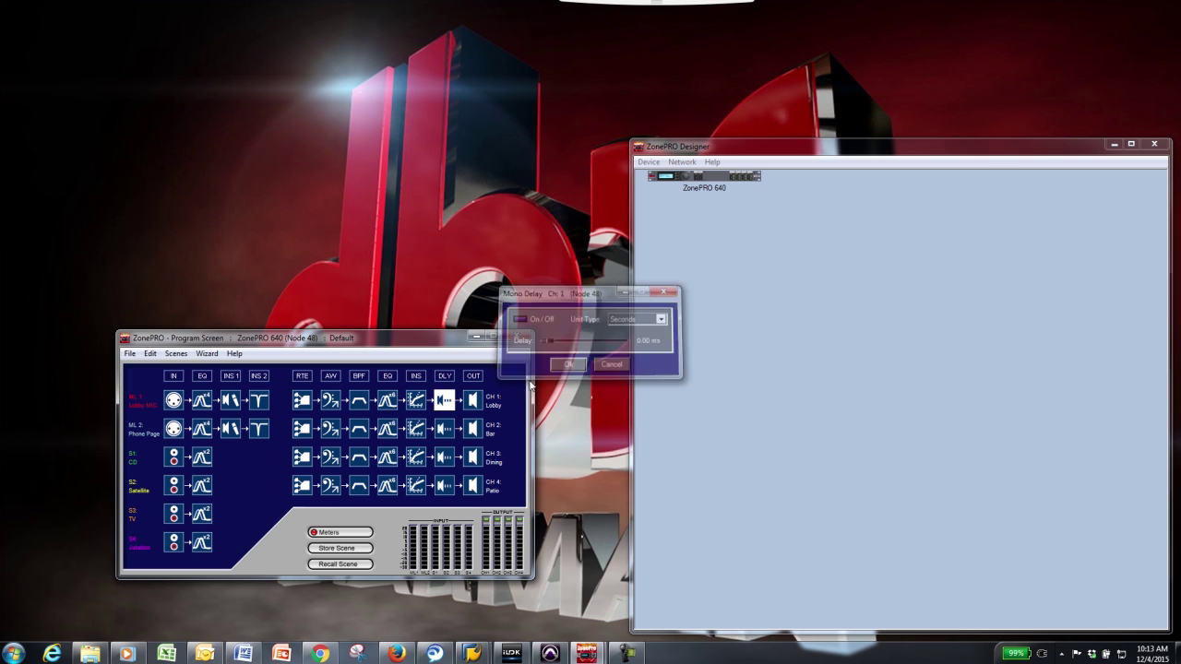
- Leave the Lobby output polarity uninverted and switch off the level meters
double_click(473, 402)
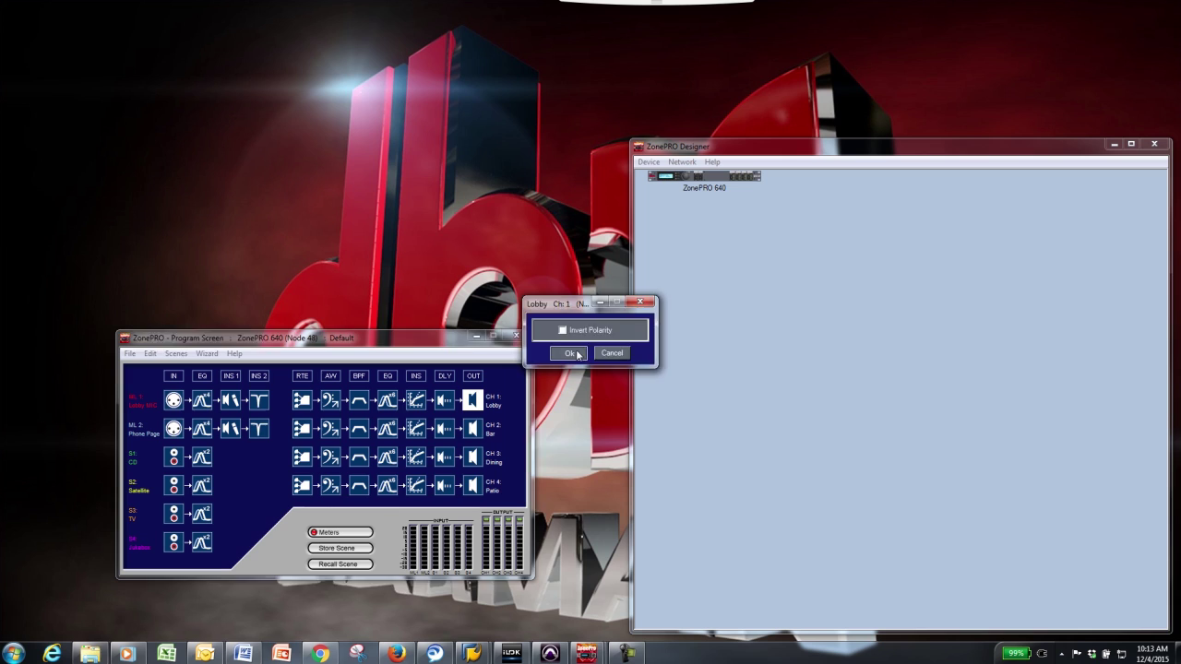
click(569, 353)
click(359, 536)
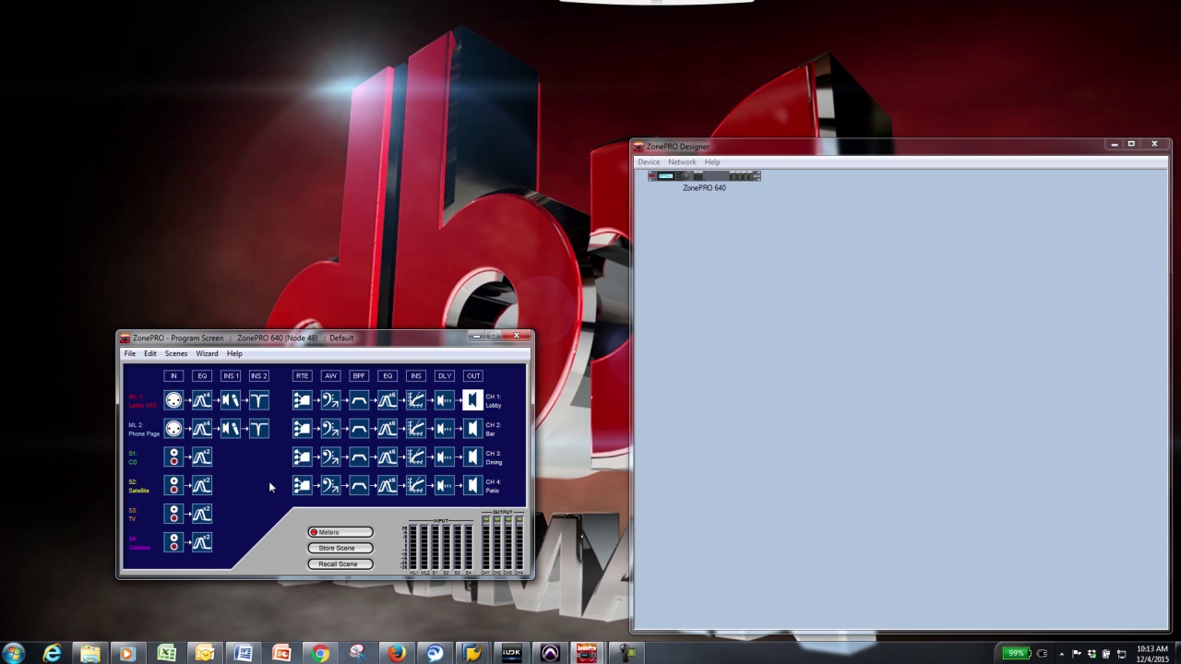
- Launch the Configuration Wizard from the Wizard menu
click(211, 356)
click(228, 368)
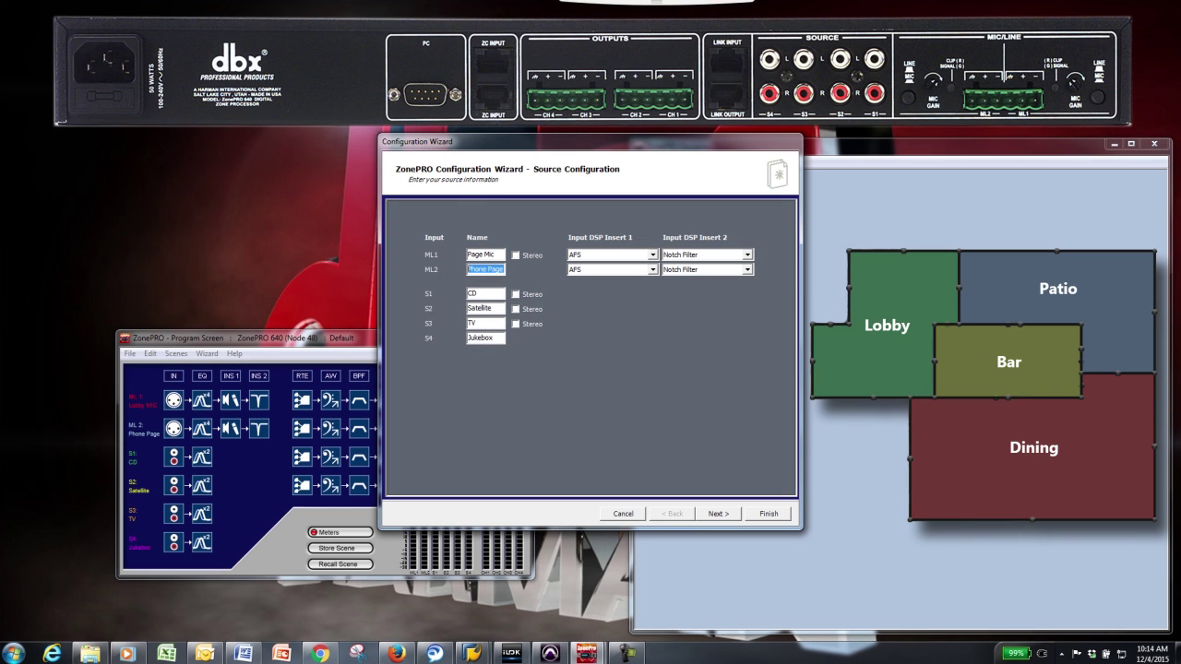
- Enter source names TV, Music and NA for S1–S3, and select S4's Jukebox name for replacement
text(A)
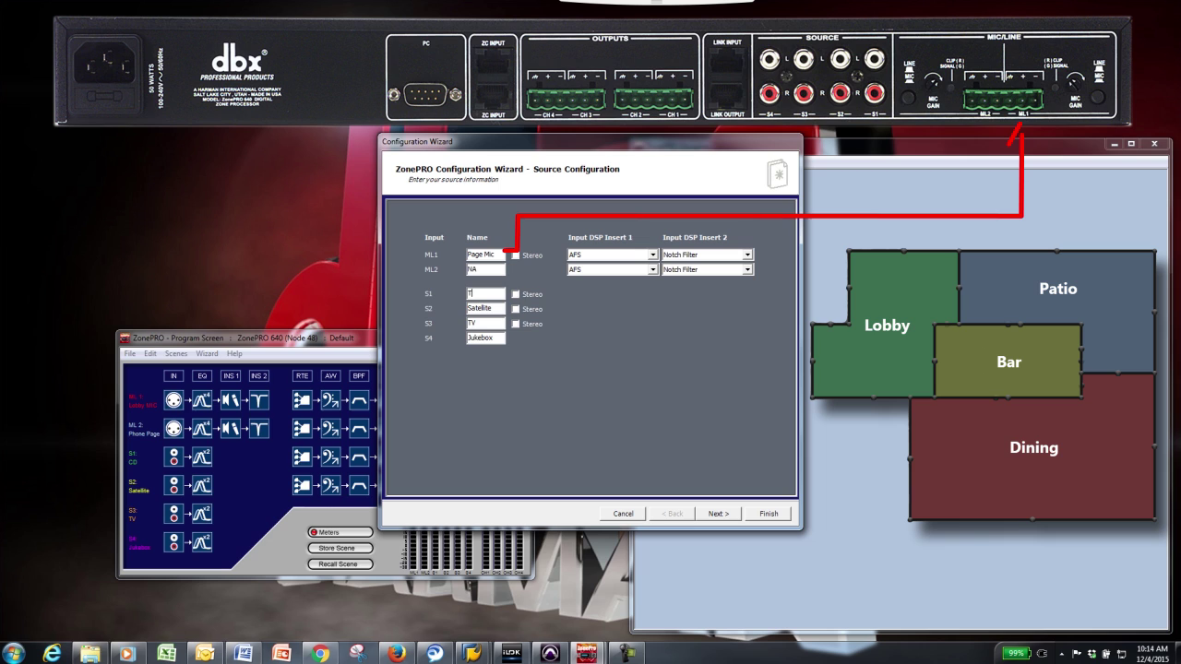
text(V)
key(Tab)
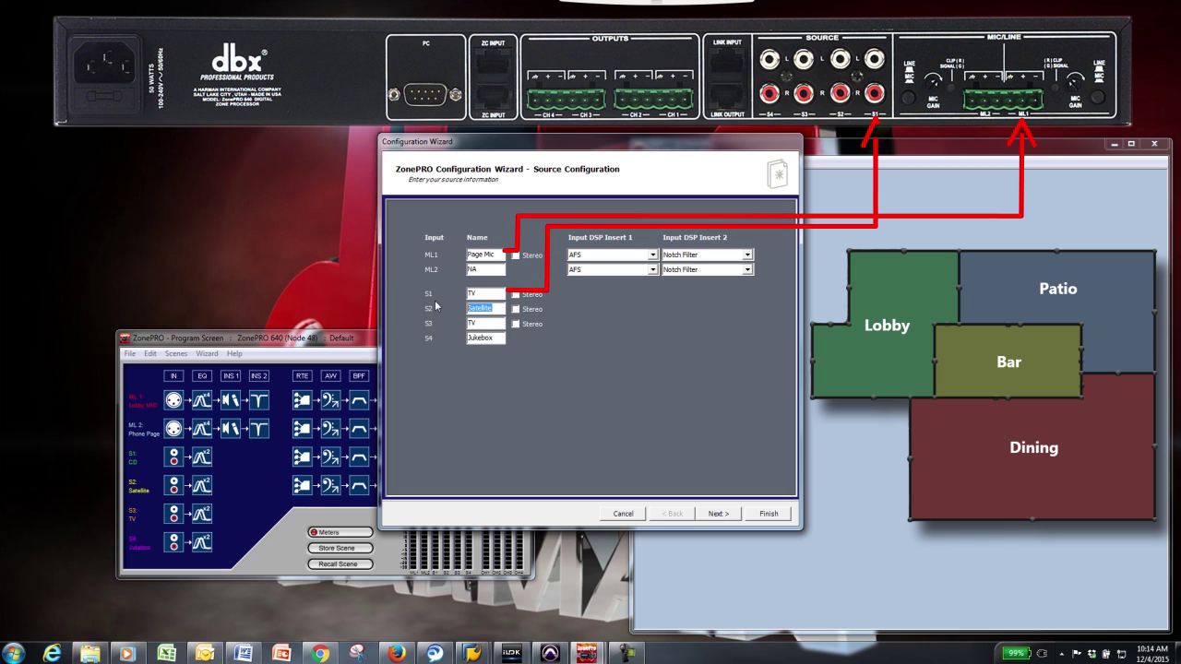
text(Music)
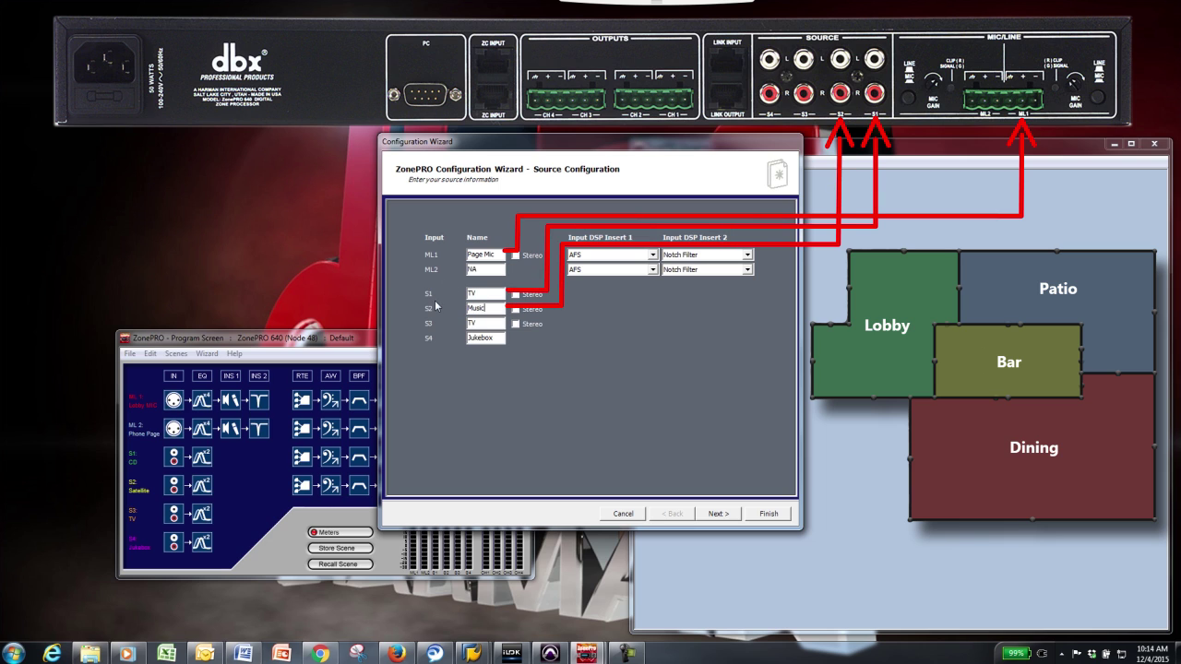
key(Tab)
text(NA)
double_click(498, 338)
text(N)
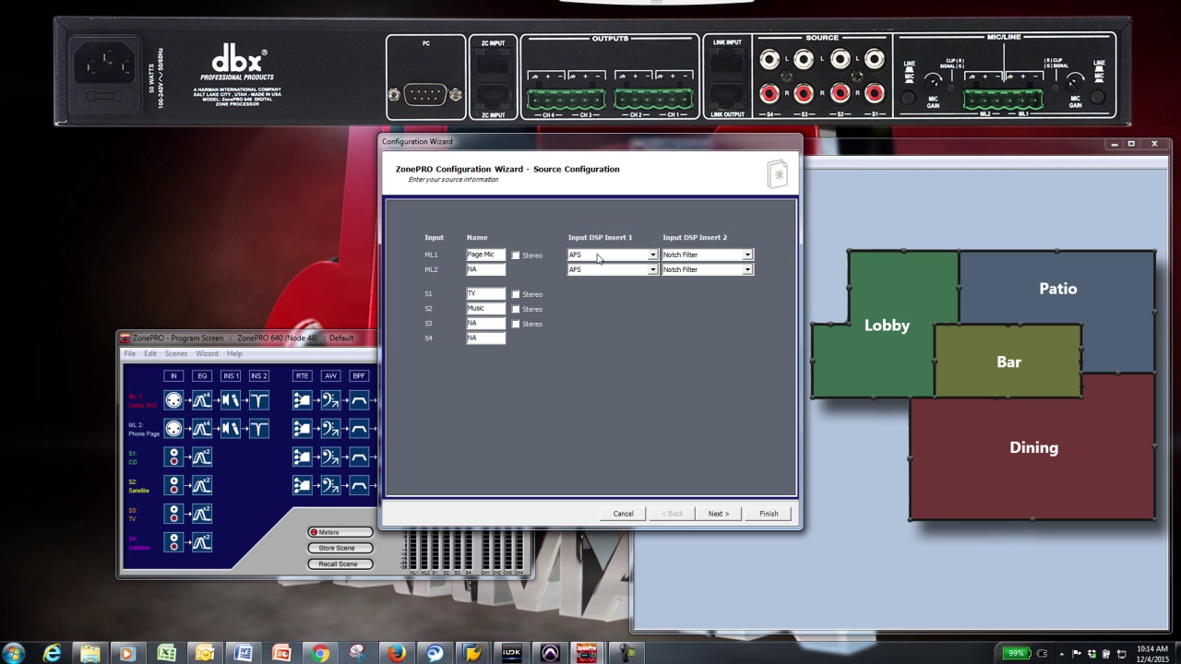
- Keep AFS and Notch Filter as the Page Mic's two inserts
click(652, 254)
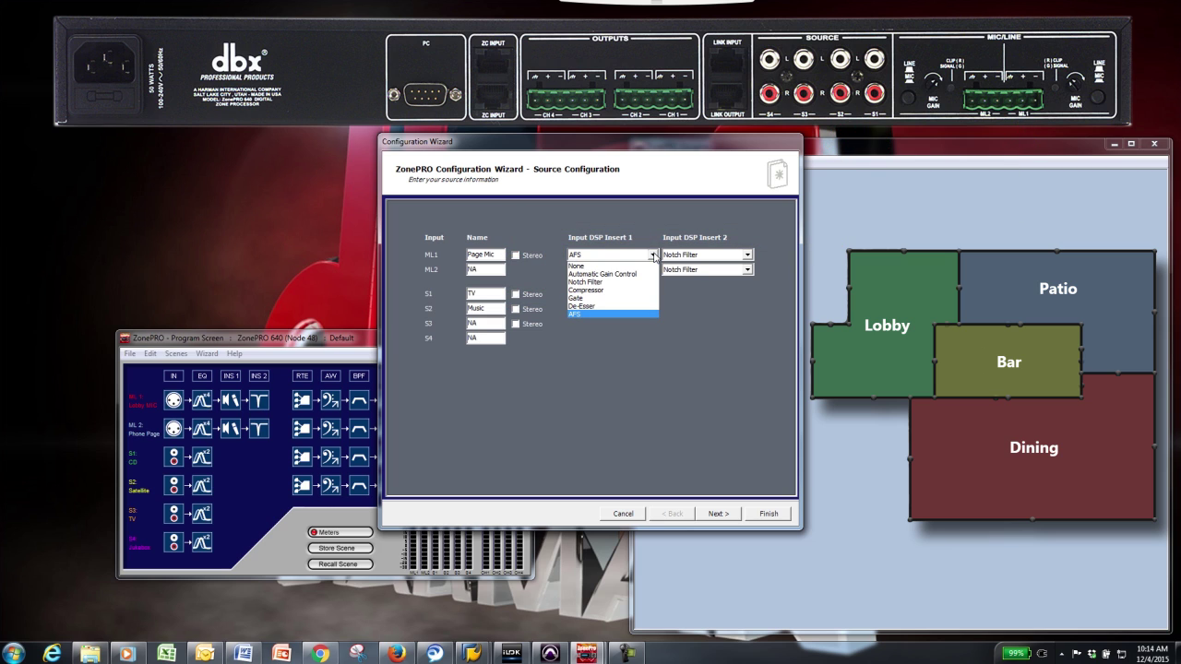
click(587, 315)
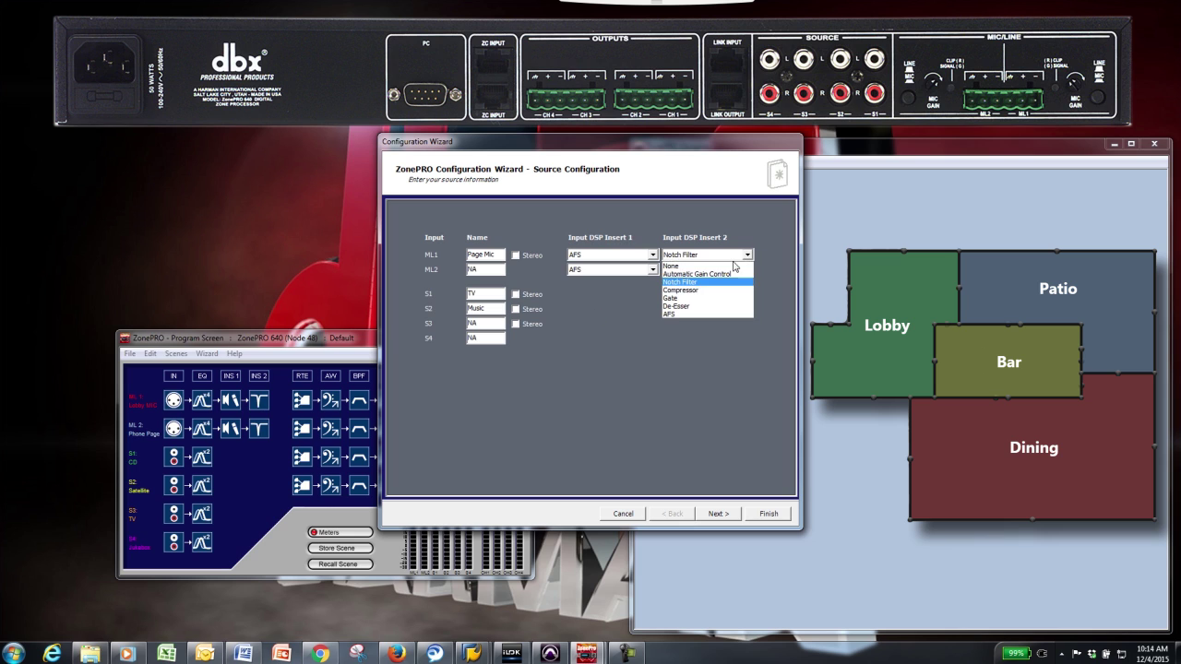
click(691, 281)
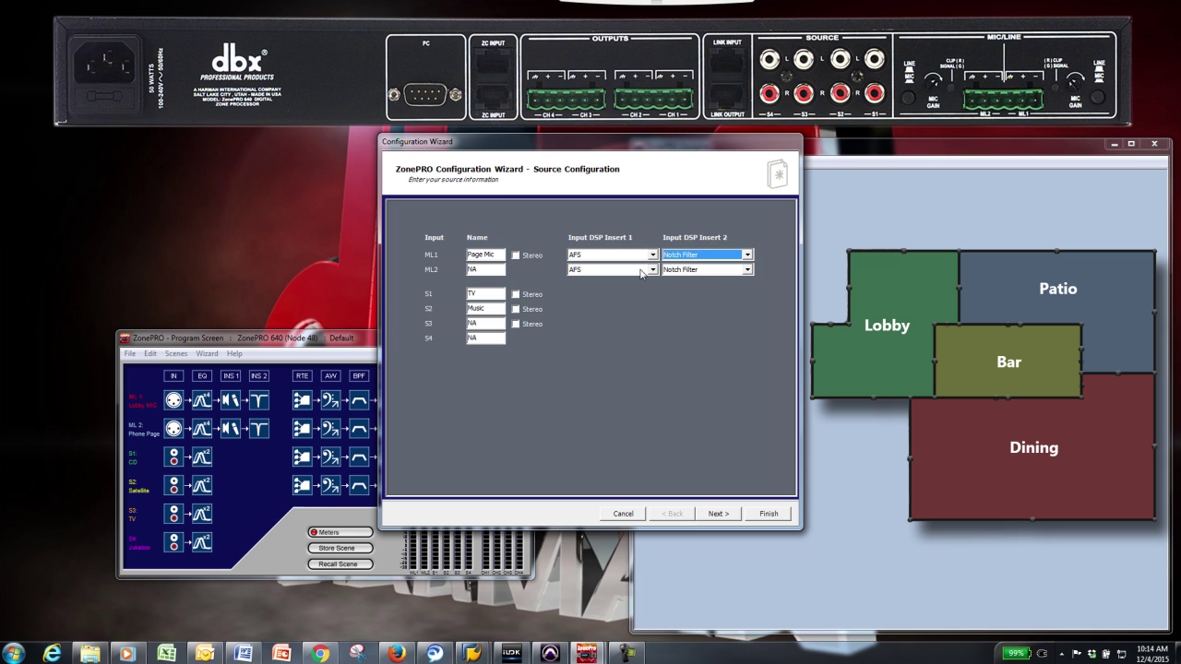
- Rename Output Channel 4 from Patio to OD Patio on the zone page
click(729, 516)
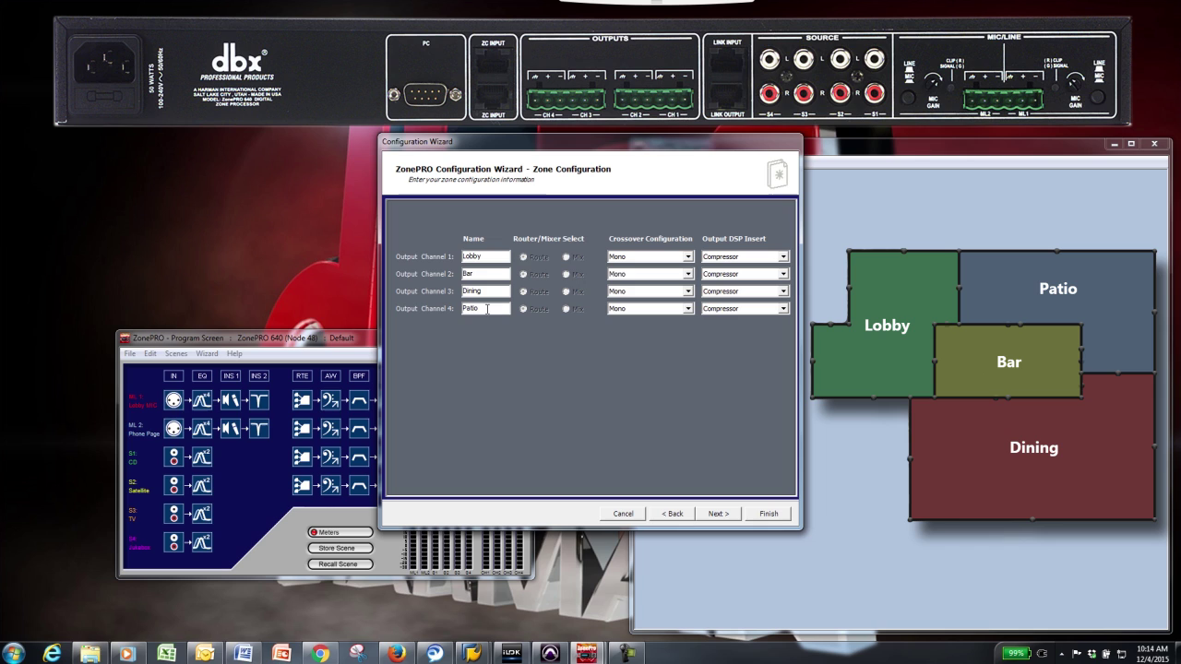
drag(486, 310, 450, 310)
text(OD P)
- Keep channel 1's crossover at Mono and its output insert as Compressor
click(688, 257)
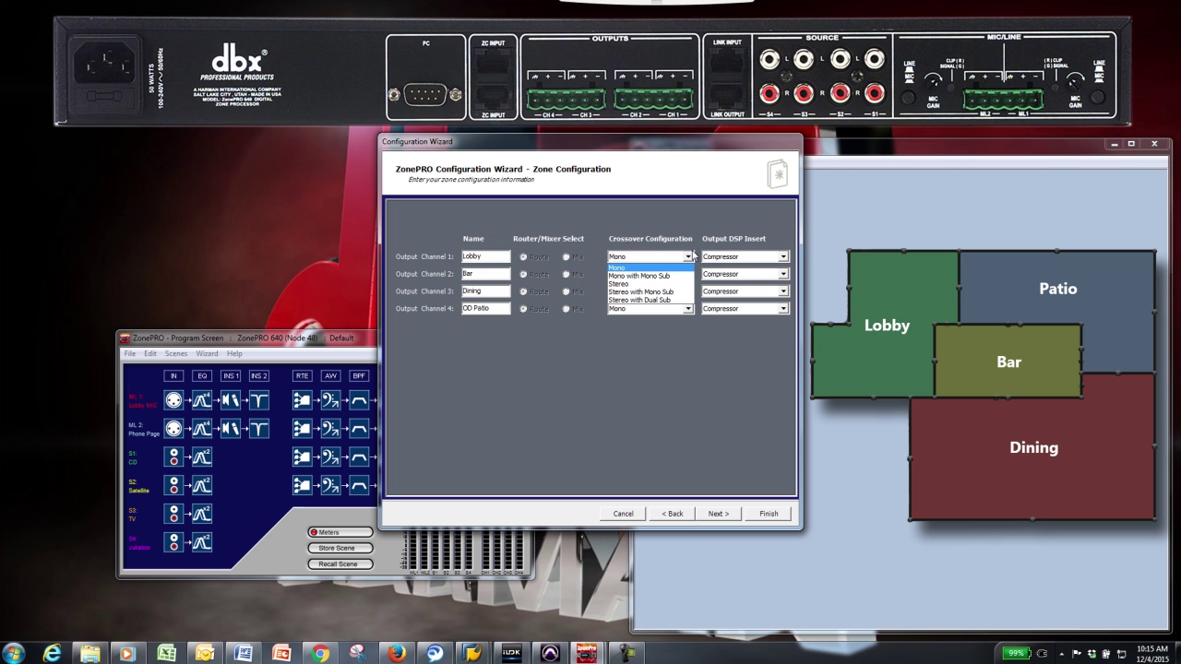
click(696, 255)
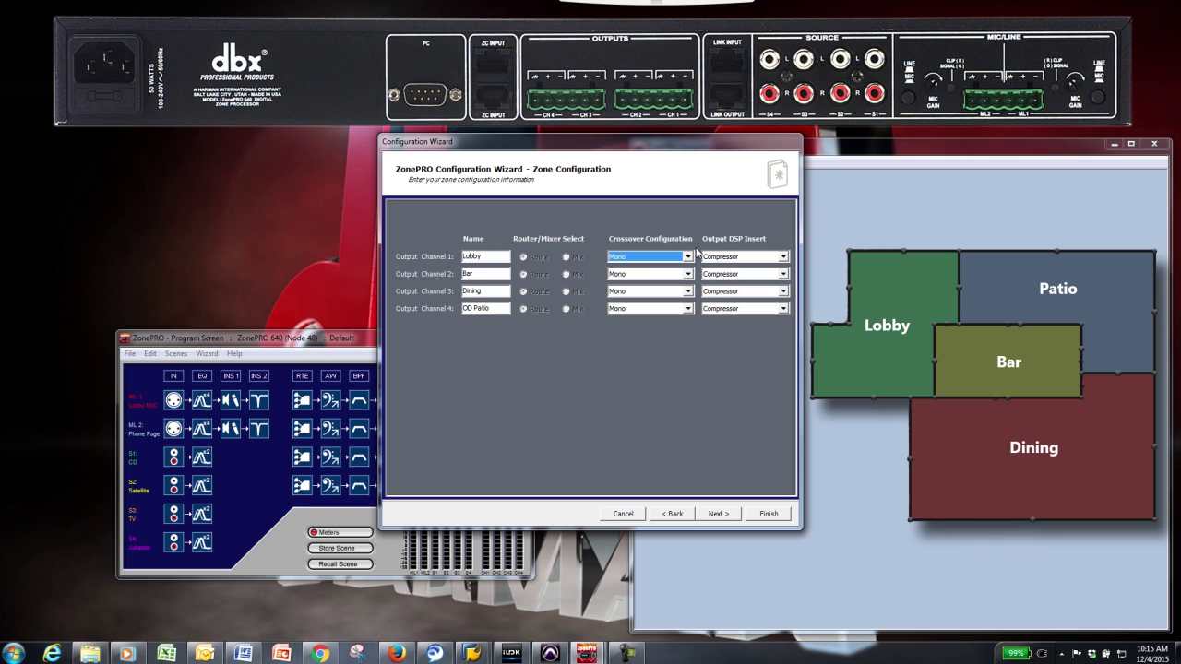
click(784, 258)
click(729, 325)
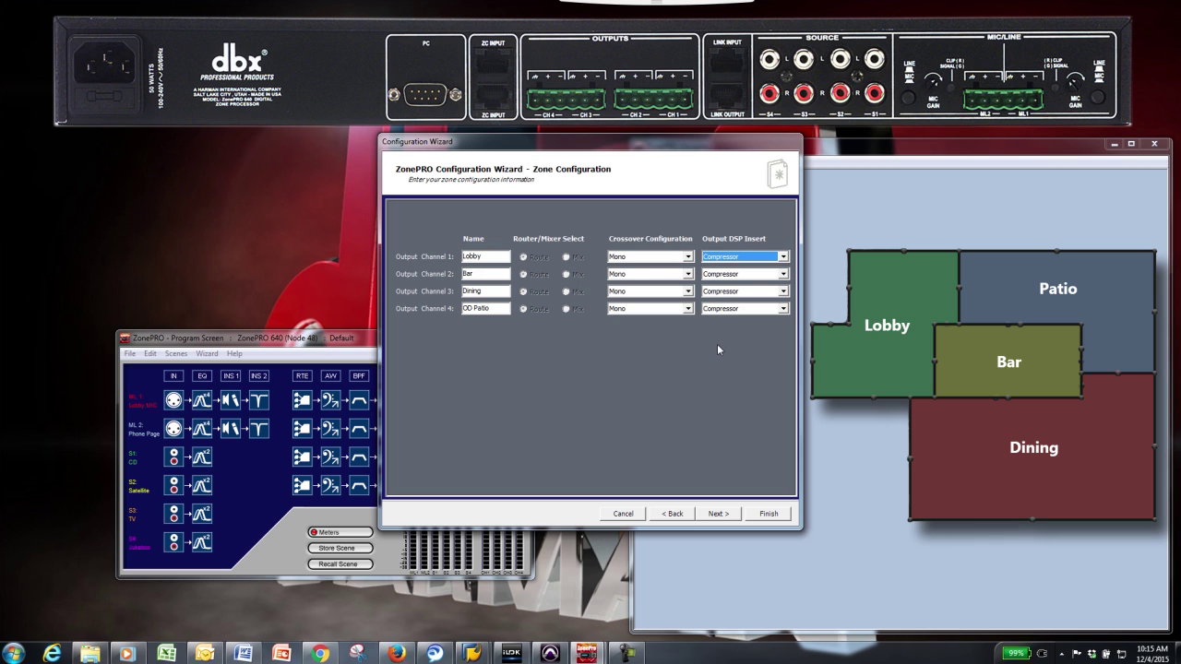
- Make ZC Inputs 1–4 ZC-1 Volume Control panels
click(709, 513)
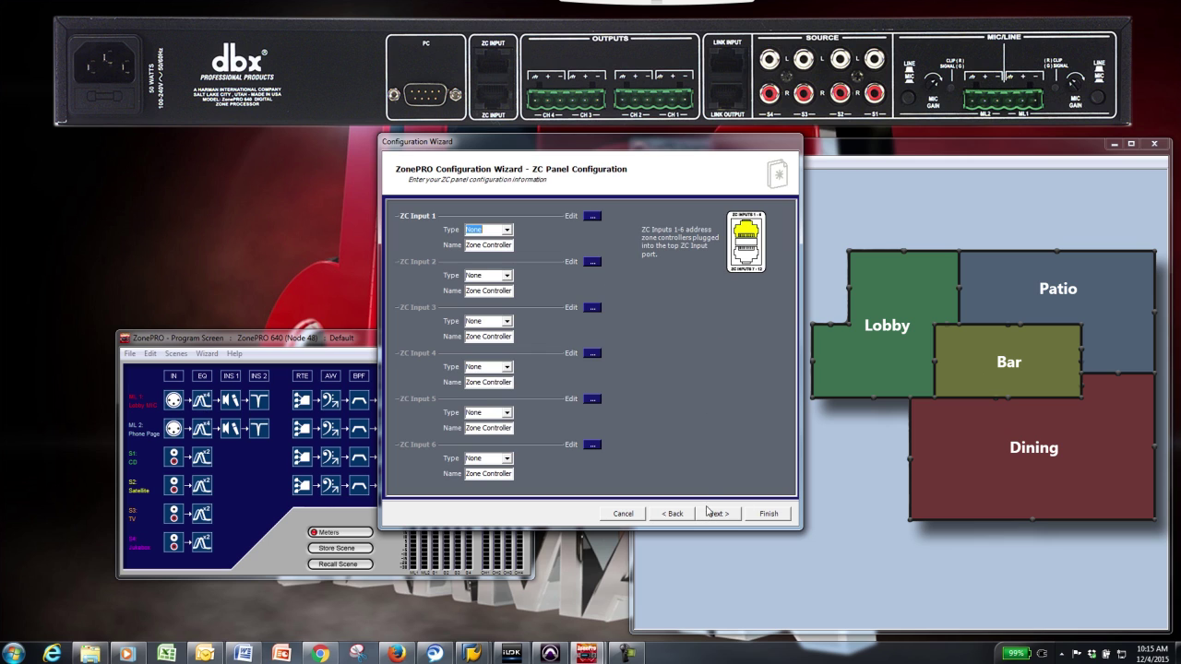
click(506, 230)
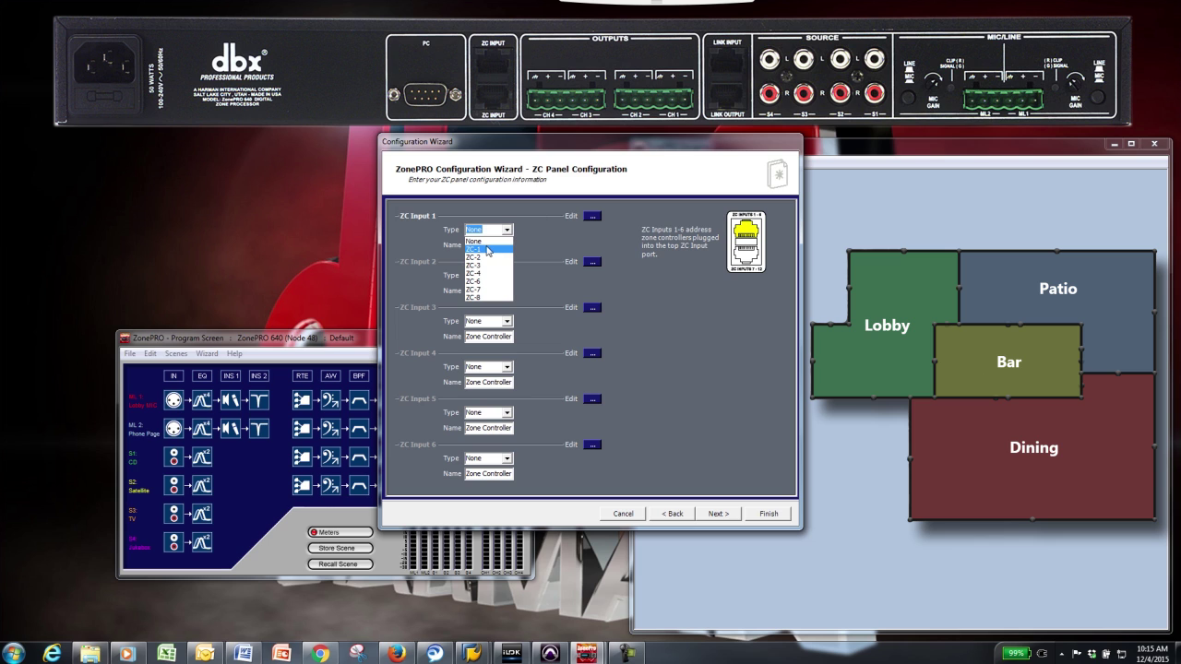
click(489, 247)
click(507, 275)
click(492, 293)
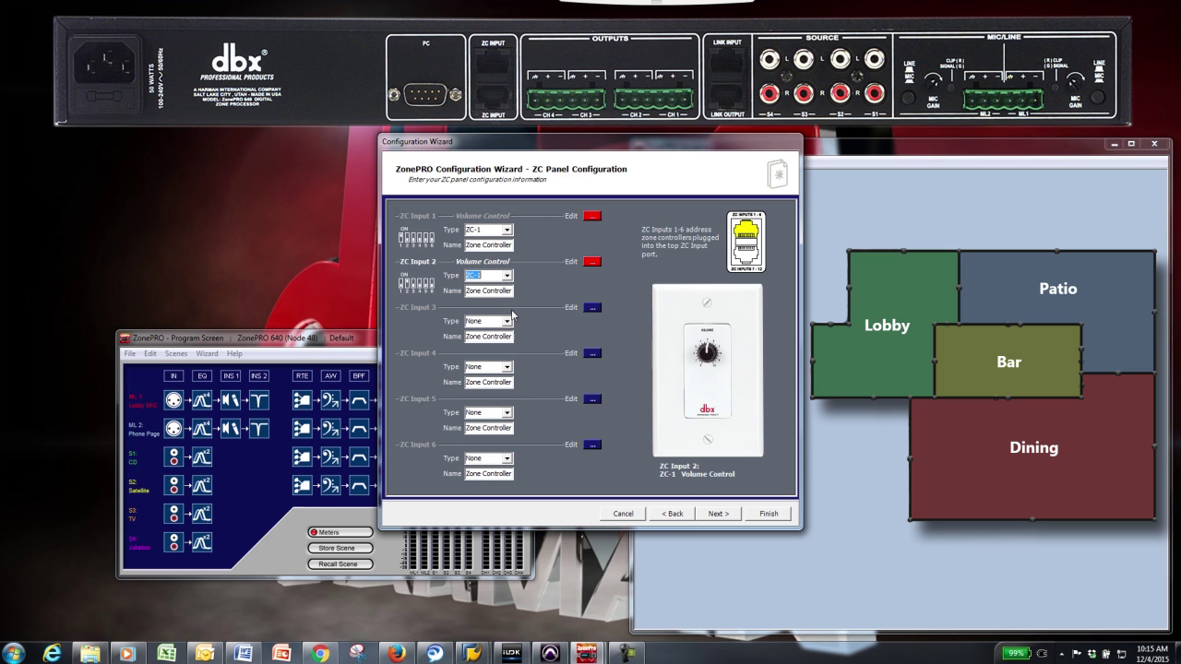
click(506, 321)
click(489, 341)
click(507, 366)
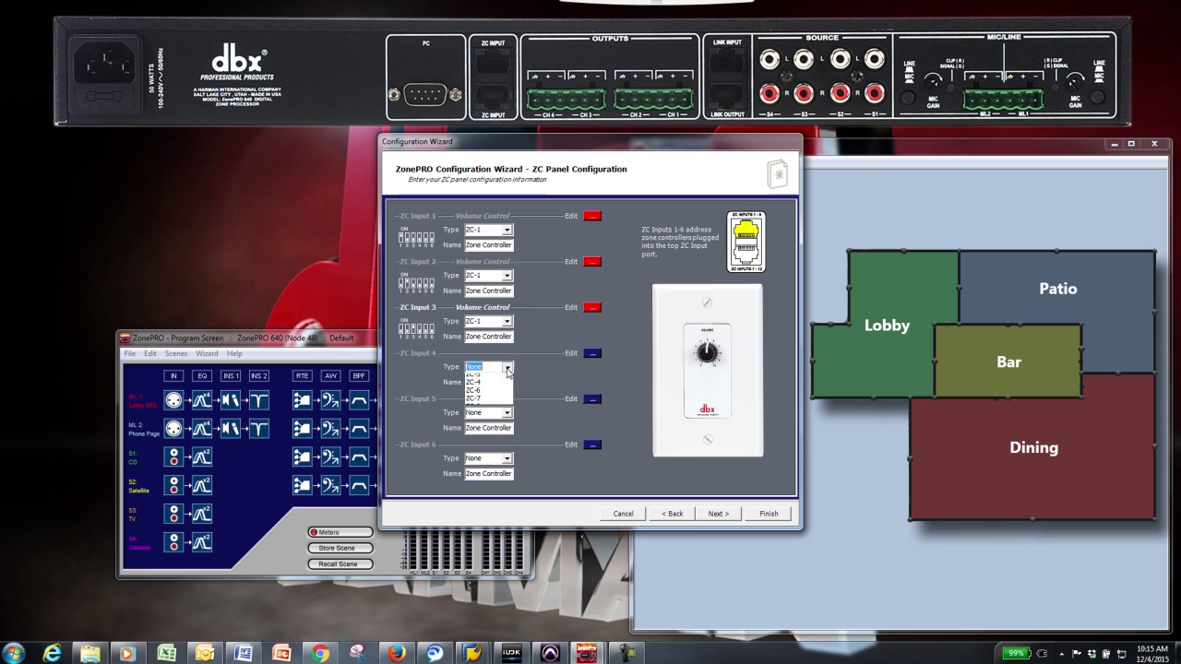
click(487, 387)
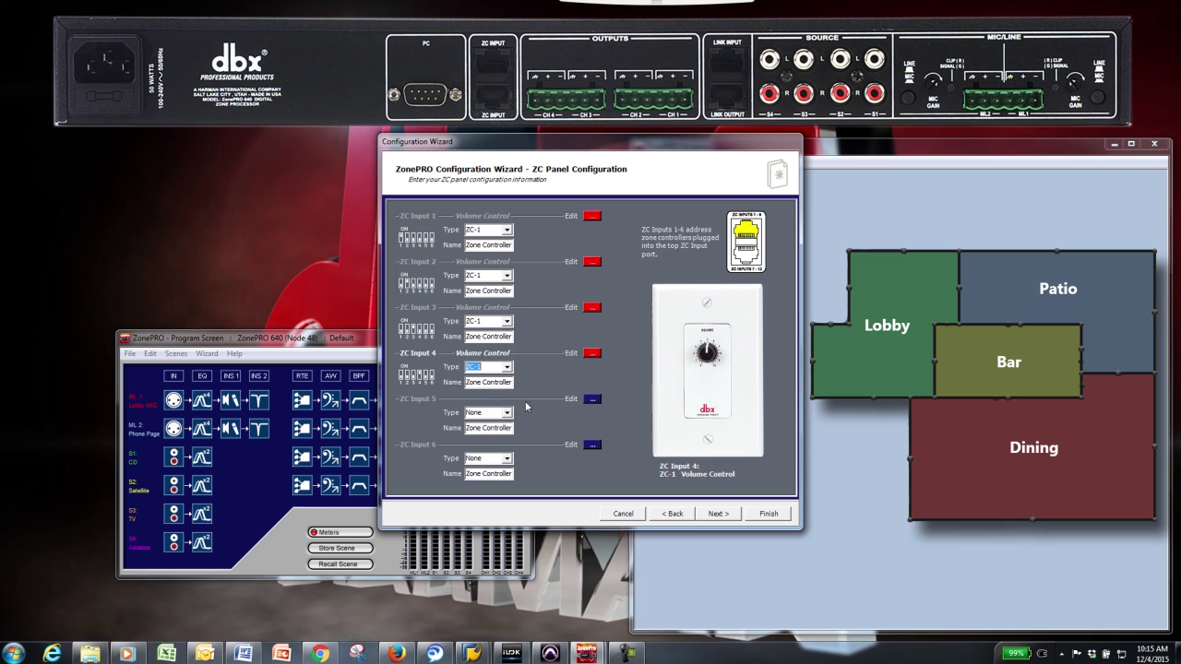
- Make ZC Inputs 7–10 ZC-3 Source Control panels
click(717, 513)
click(507, 229)
click(489, 267)
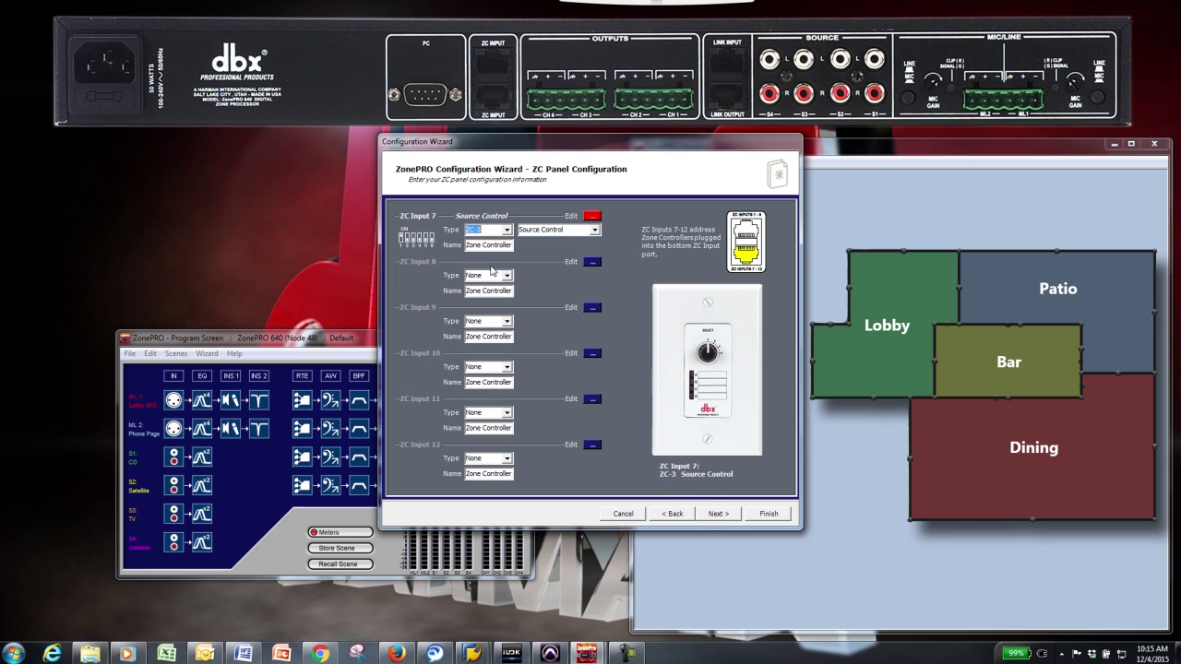
click(507, 275)
click(489, 301)
click(506, 321)
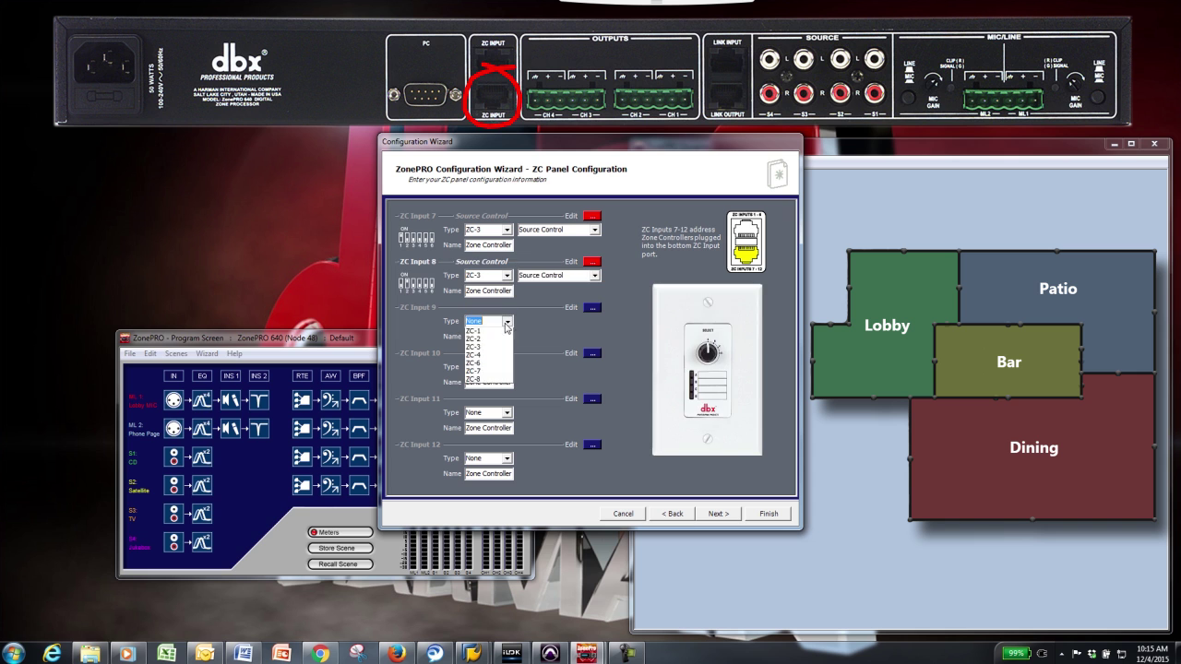
click(489, 330)
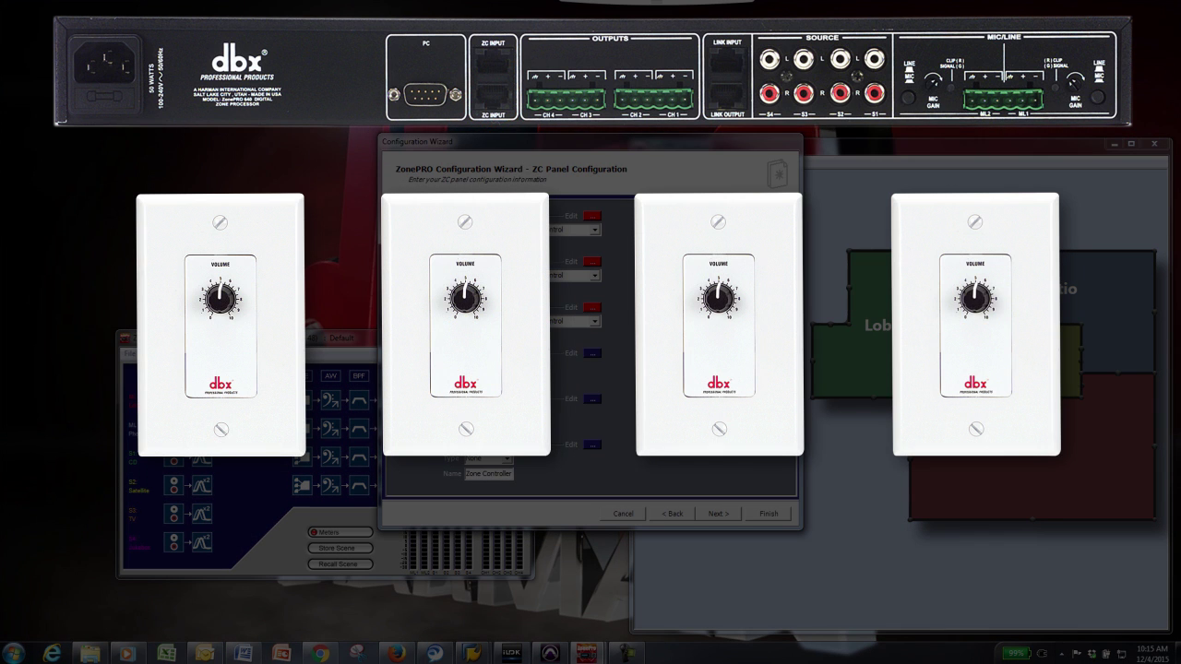
click(506, 368)
click(489, 397)
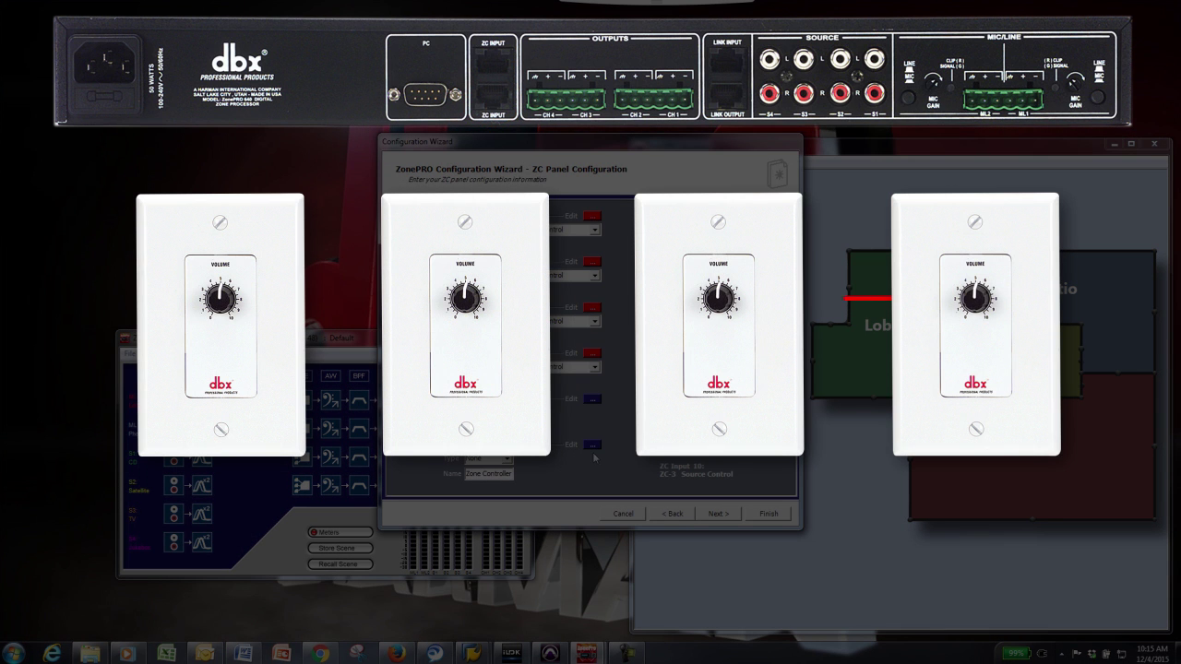
click(676, 516)
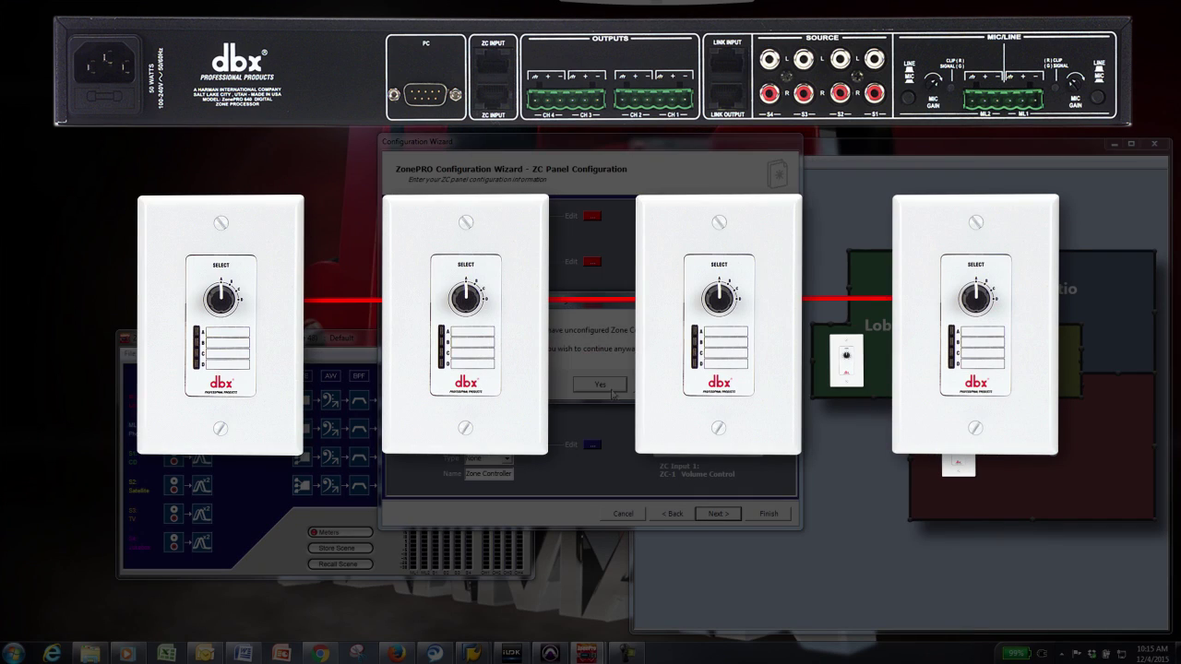
click(717, 513)
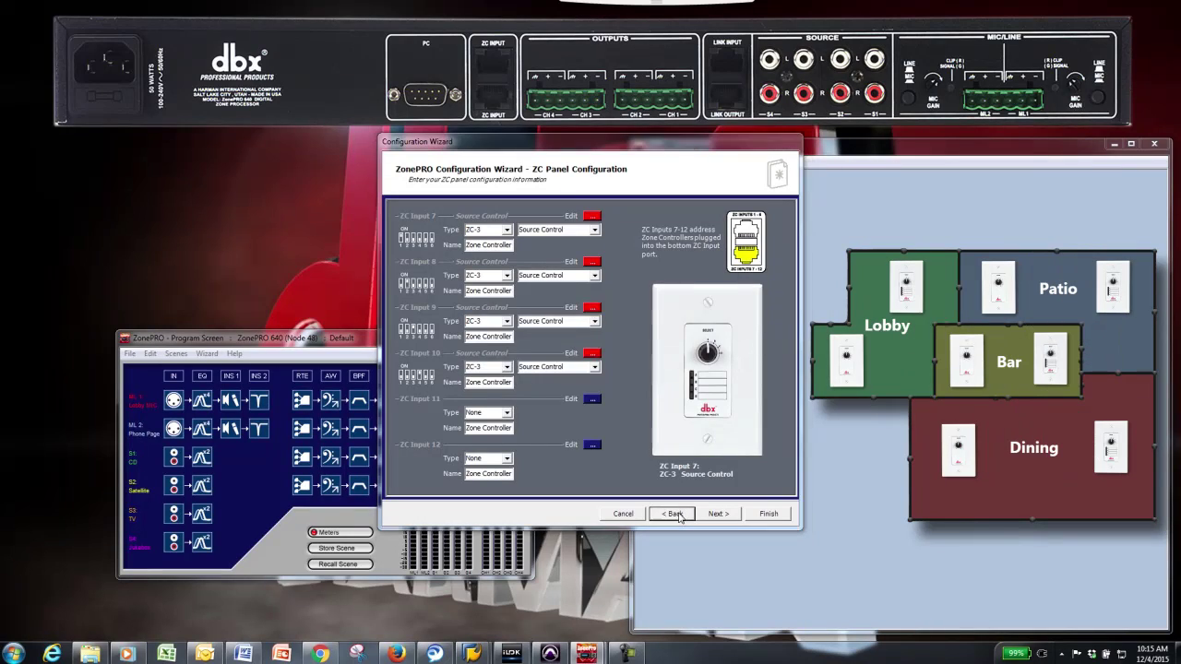
- Continue past the unconfigured-controllers warning and accept the level ranges for ZC Inputs 1–4
click(717, 513)
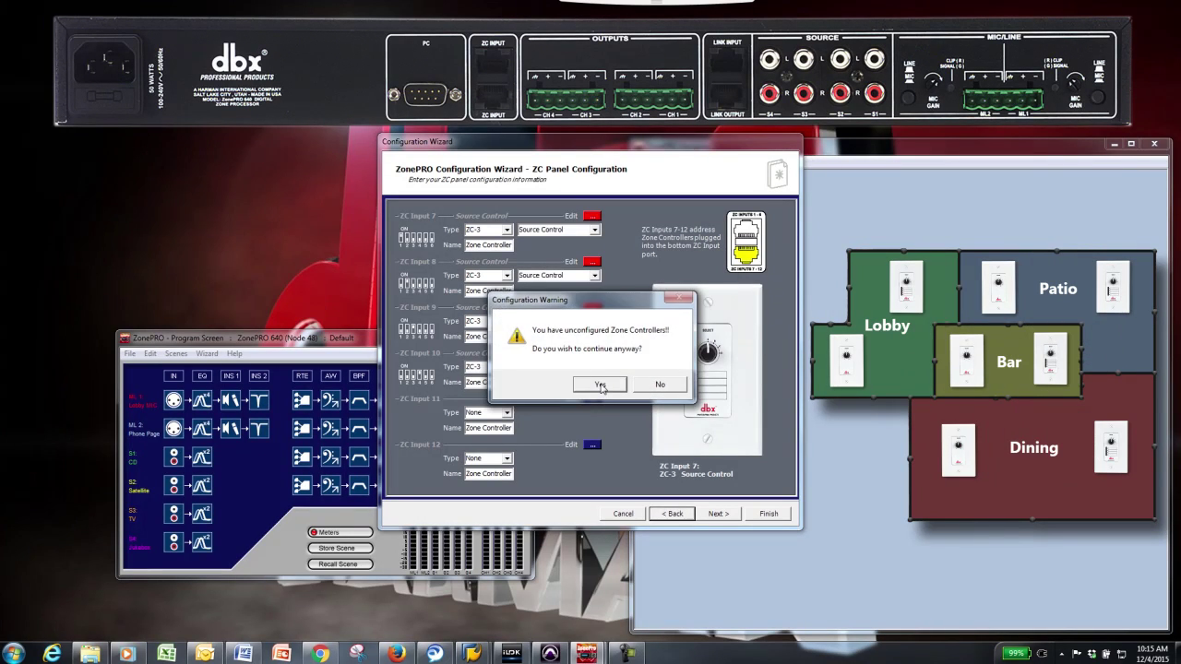
click(601, 385)
click(589, 218)
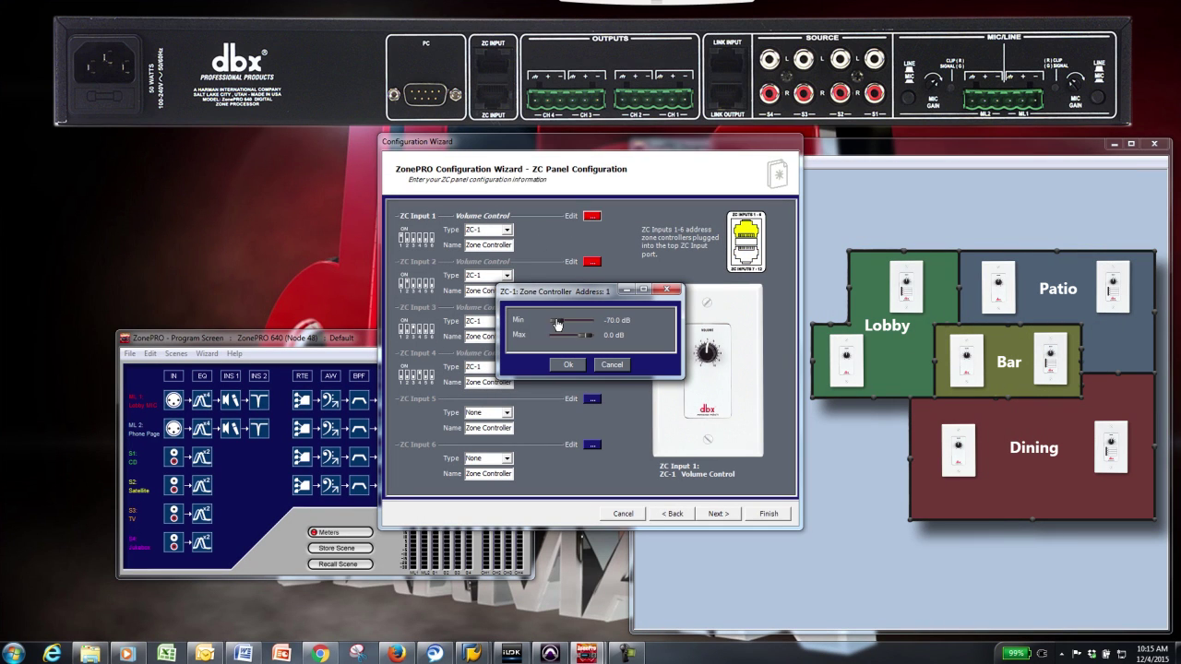
click(568, 364)
click(592, 262)
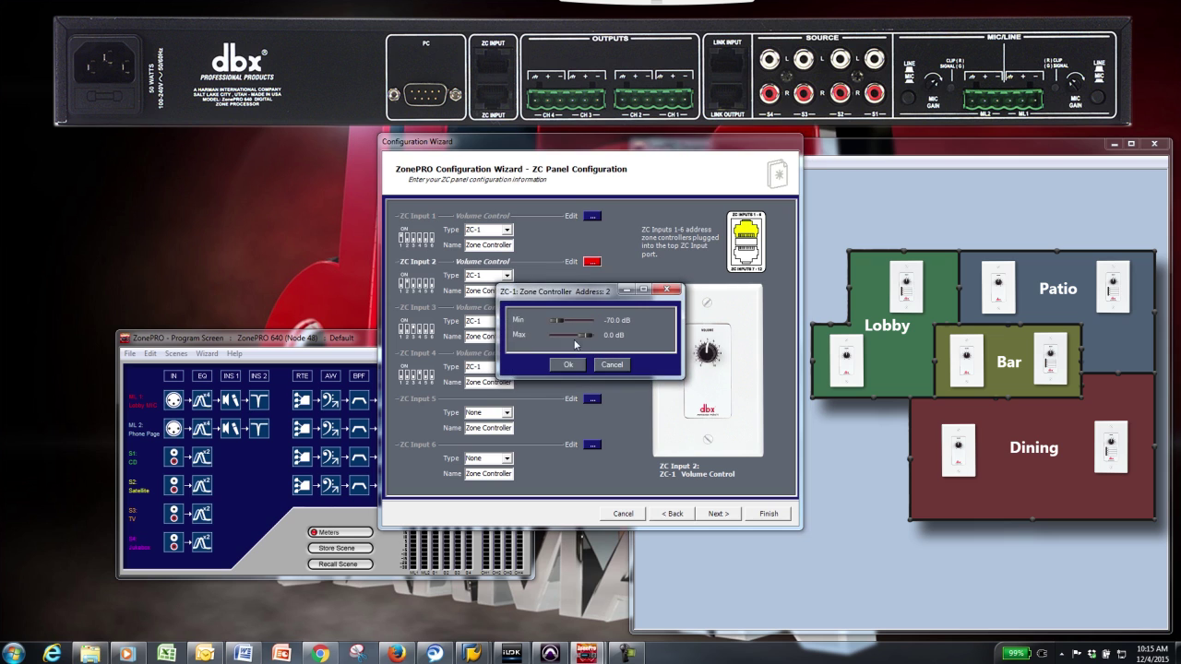
click(569, 365)
click(591, 307)
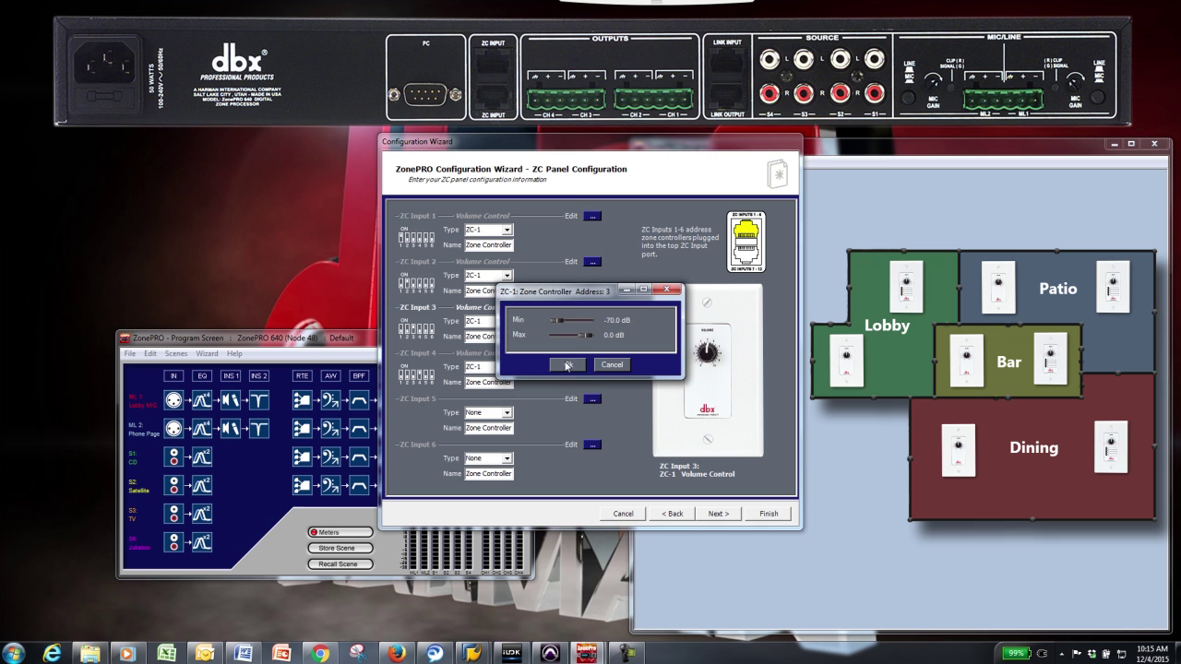
click(568, 365)
click(591, 353)
click(568, 364)
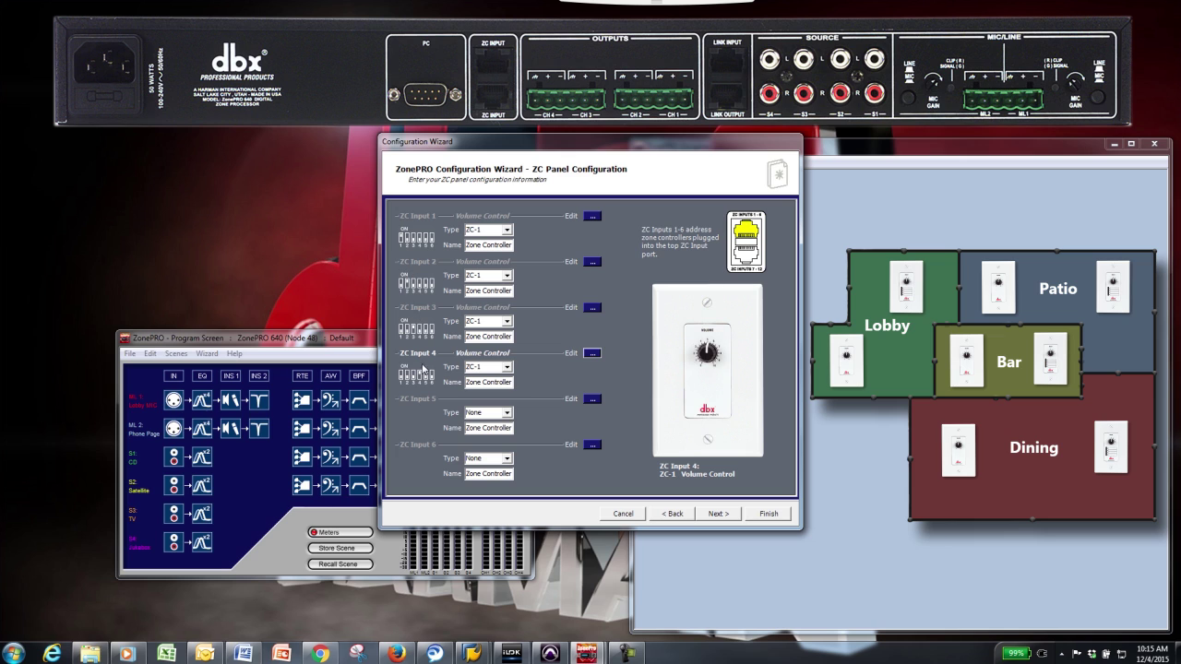
- Keep ZC Input 7 as Source Control, assigning A None, B Page Mic, C TV, D Music
click(719, 514)
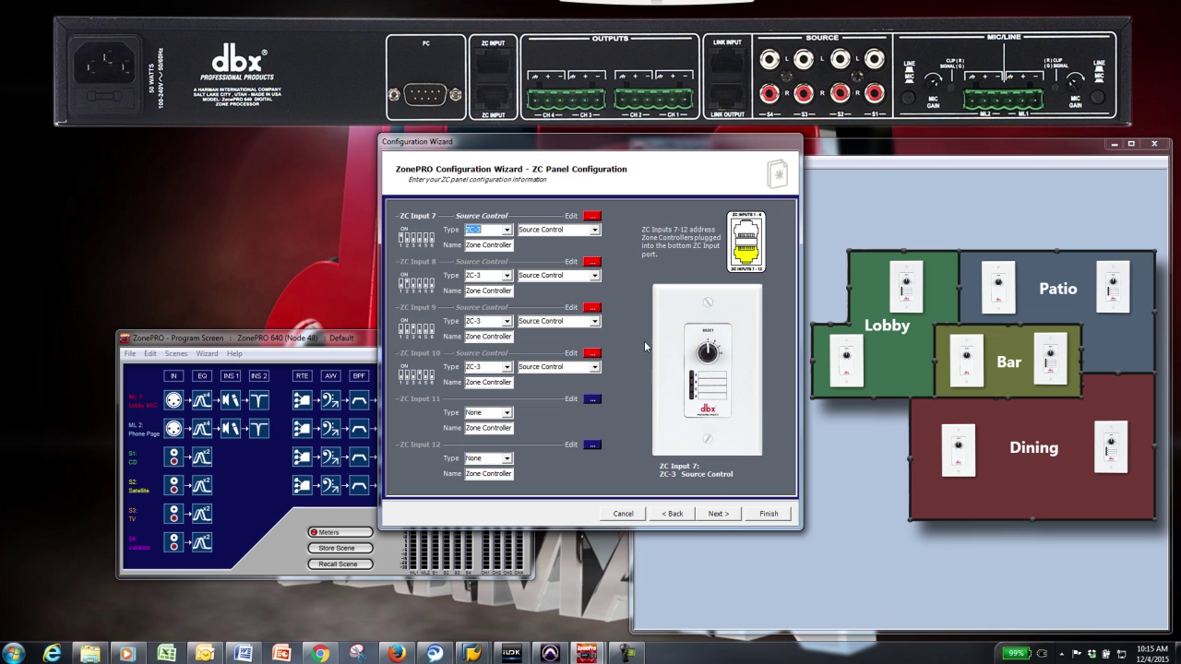
click(595, 230)
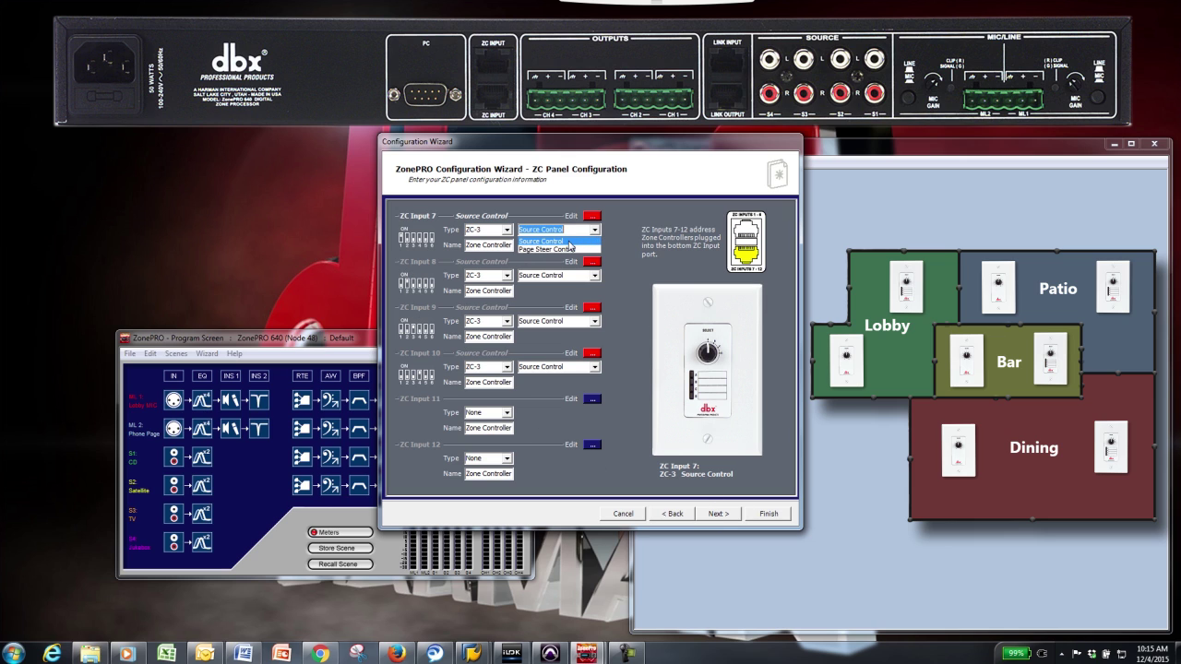
click(616, 237)
click(592, 217)
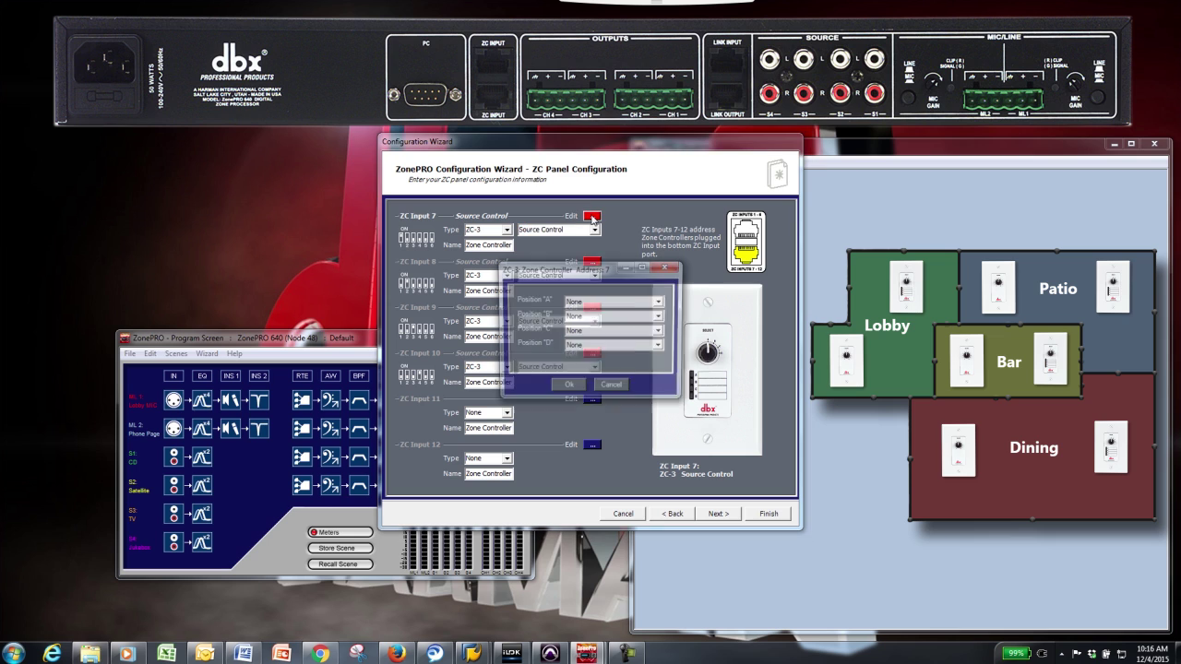
click(661, 302)
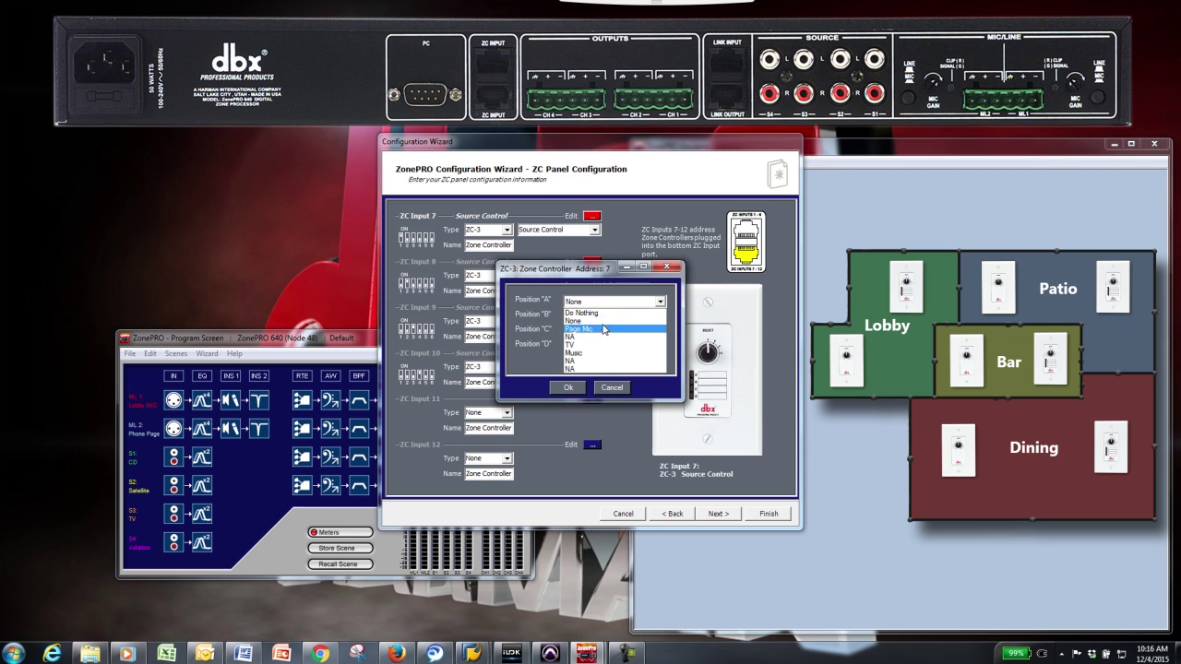
click(627, 320)
click(661, 317)
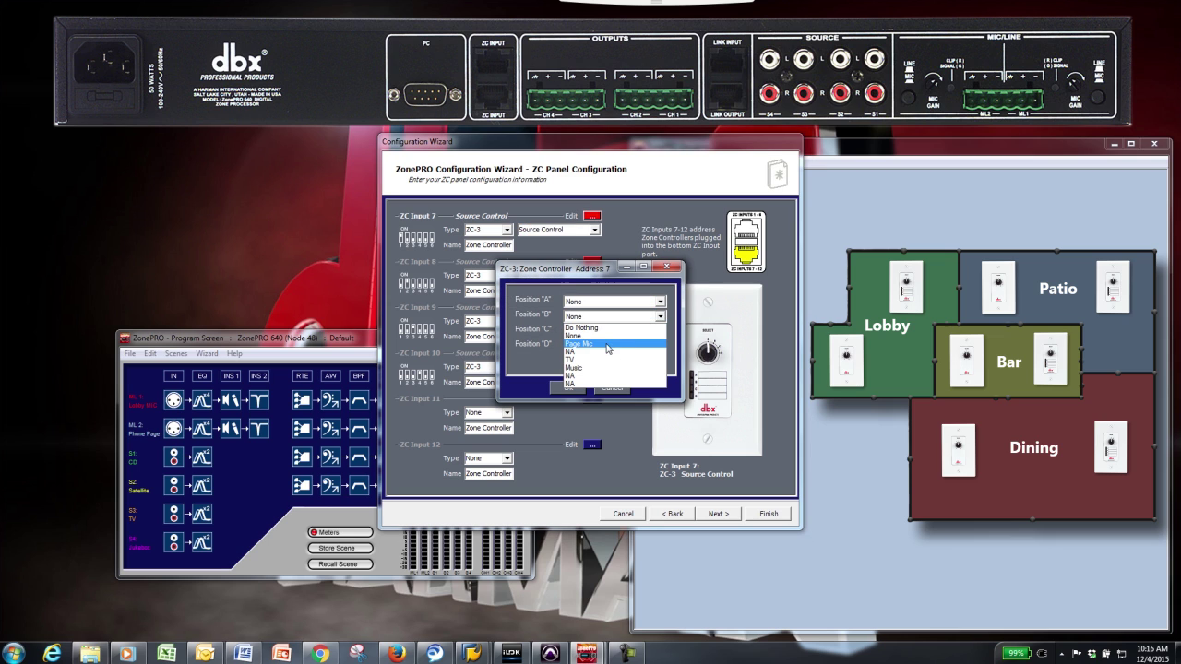
click(618, 343)
click(661, 331)
click(597, 374)
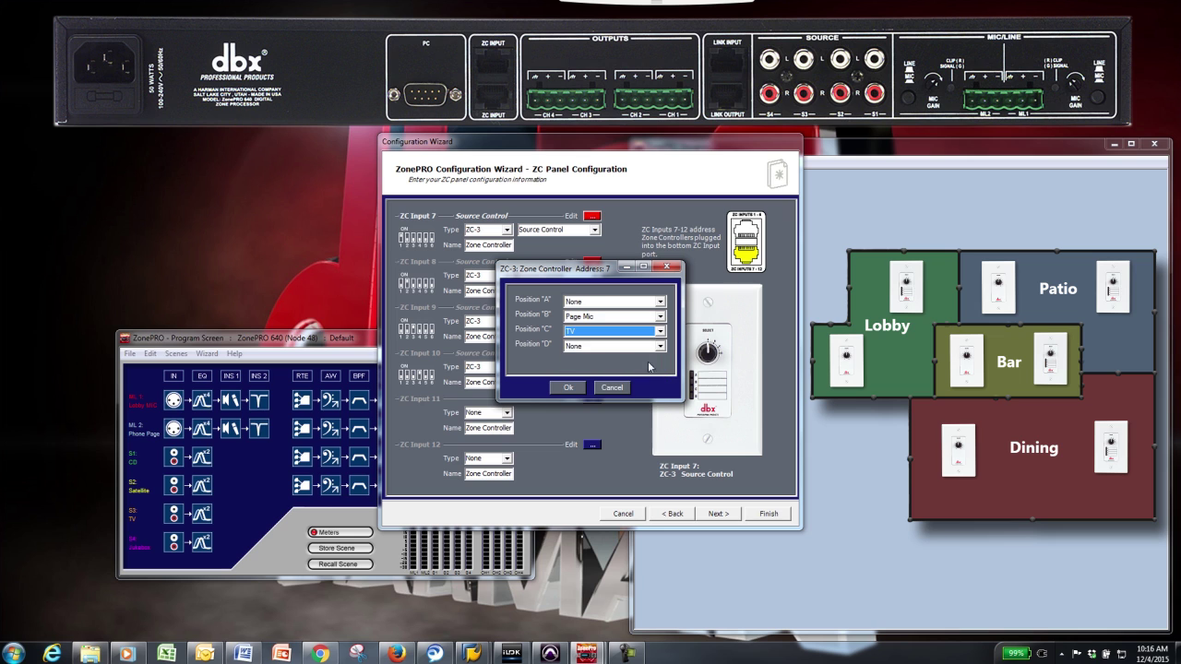
click(661, 346)
click(589, 398)
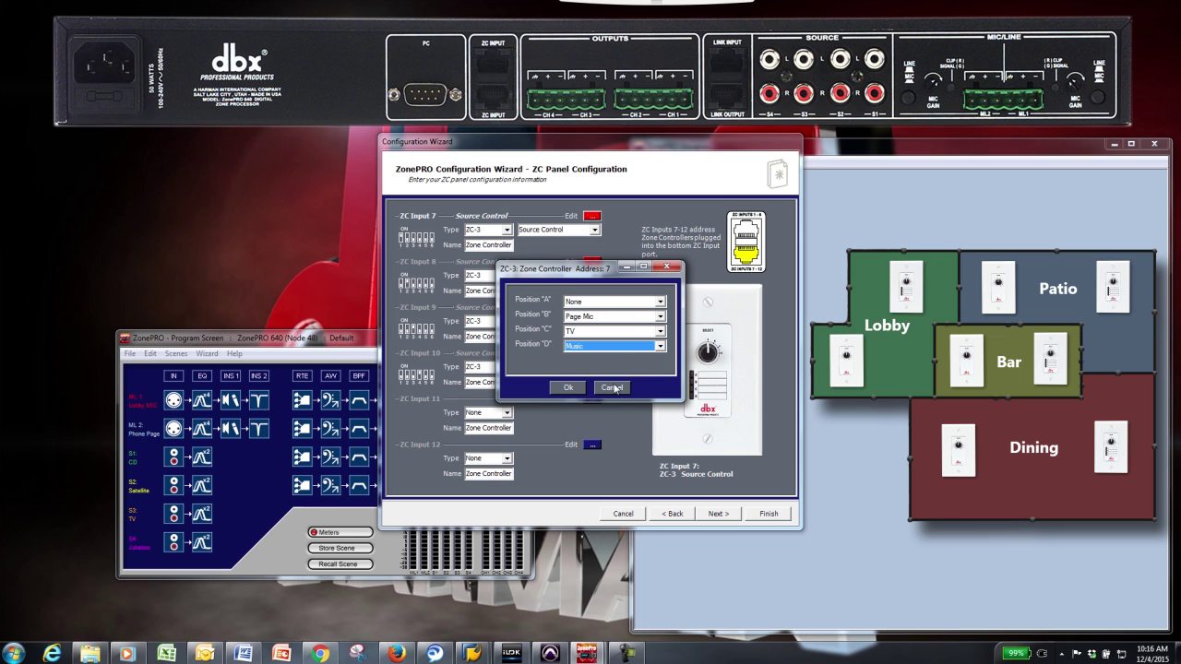
click(568, 388)
- Set ZC Input 8's position B to TV and position C to Music
click(592, 263)
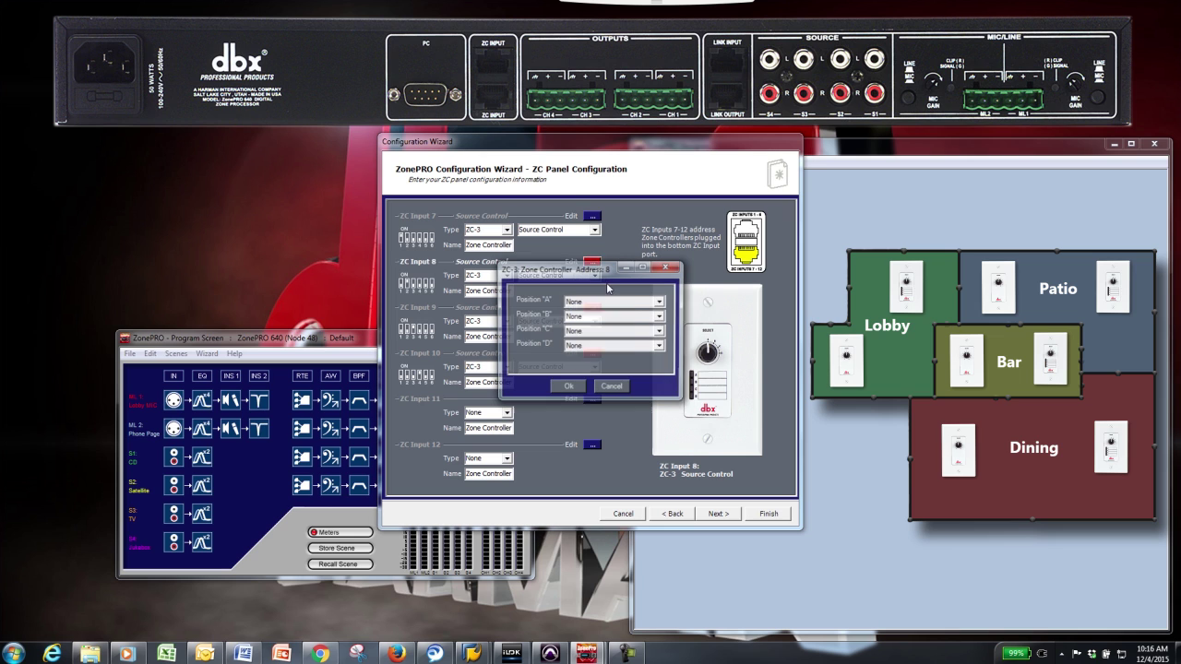
click(660, 316)
click(586, 360)
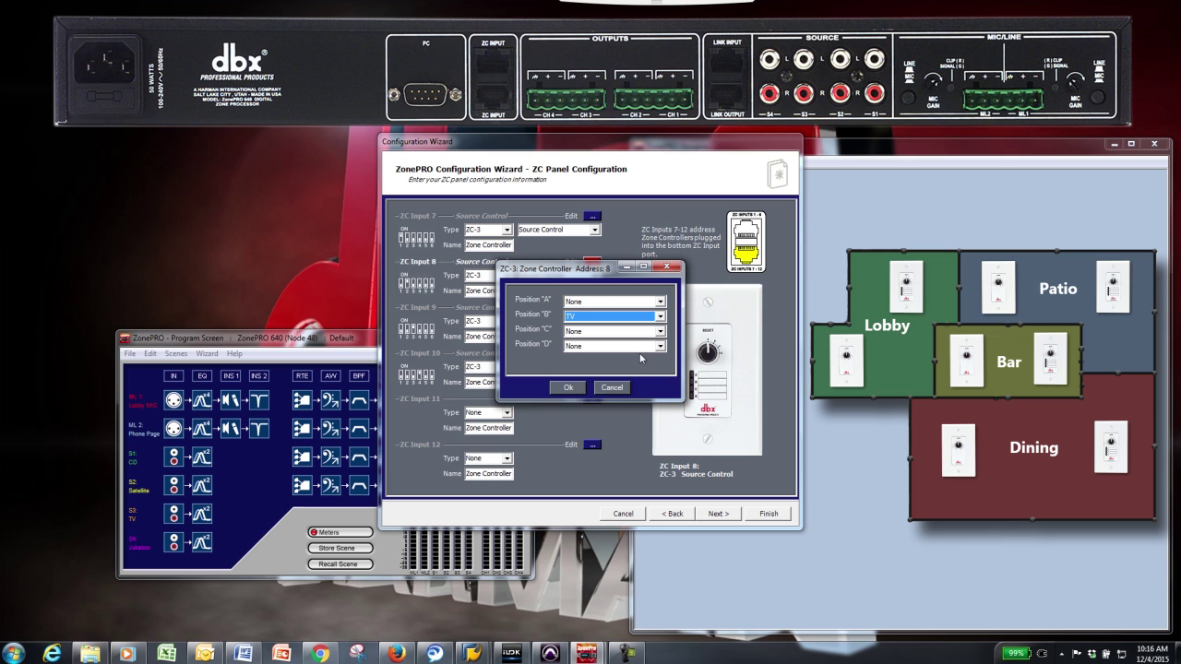
click(659, 331)
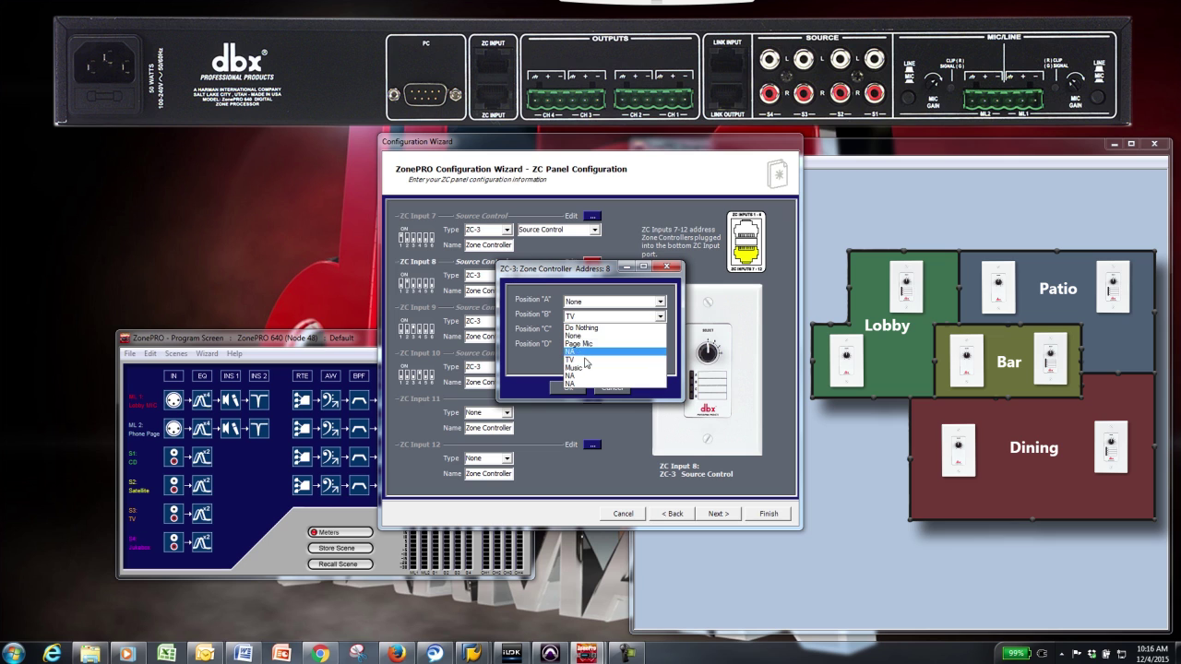
click(656, 334)
click(657, 333)
click(598, 343)
click(567, 387)
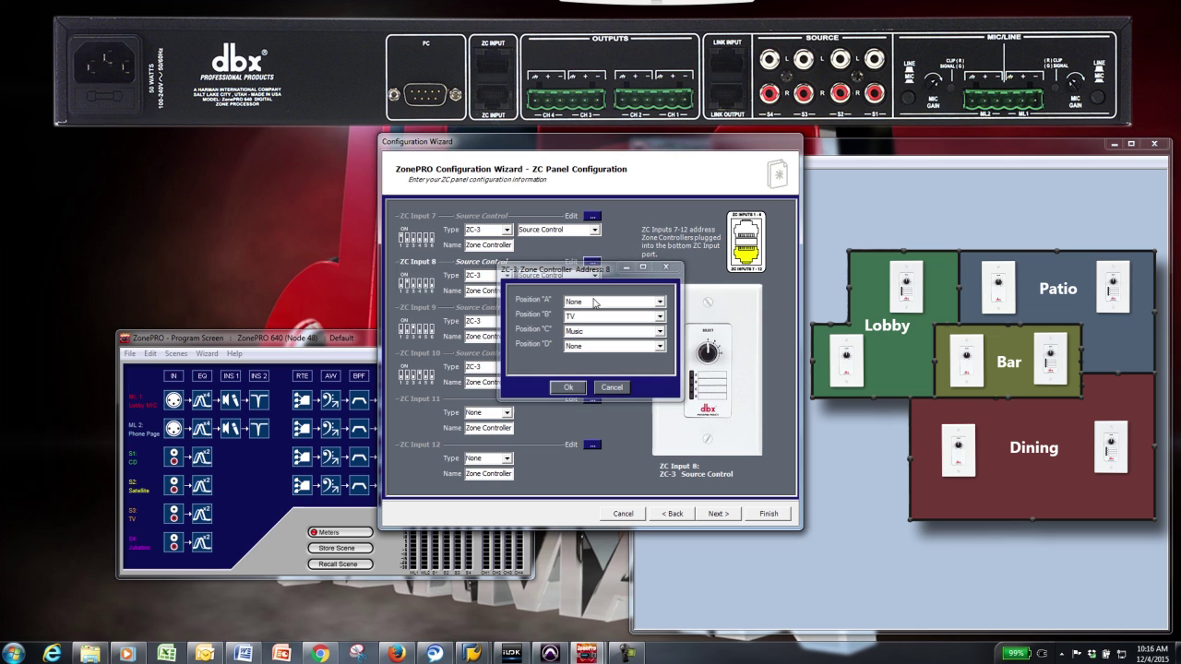
- Reassign ZC Input 7: position B to TV, C to Music, D left None
click(592, 216)
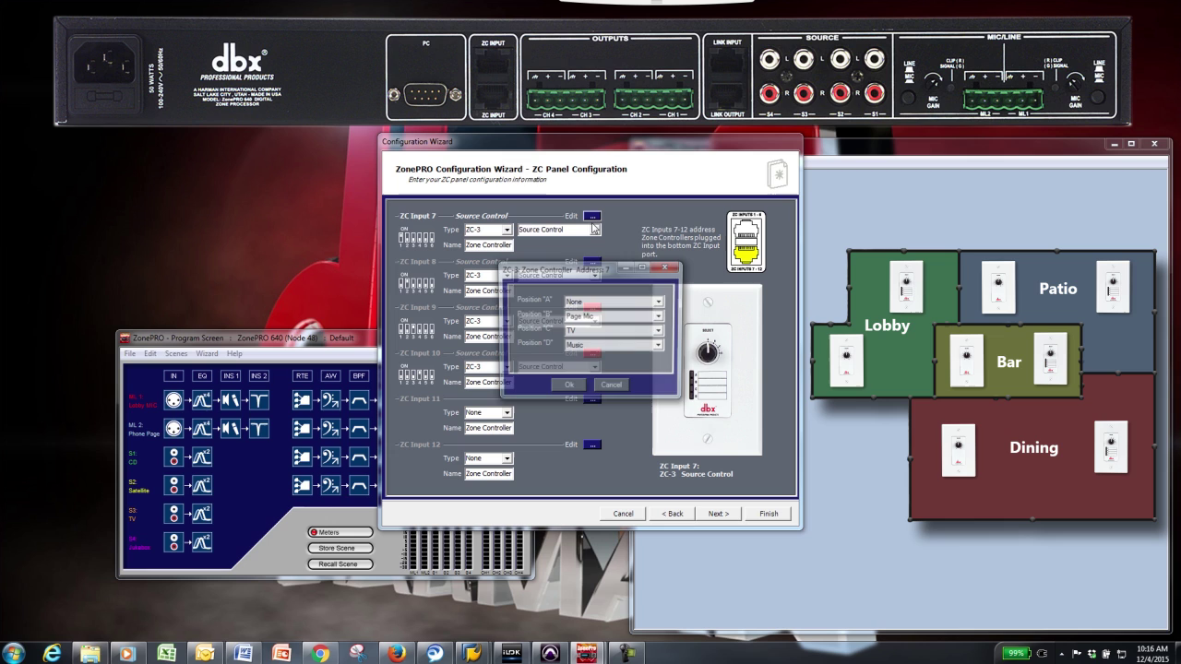
click(657, 317)
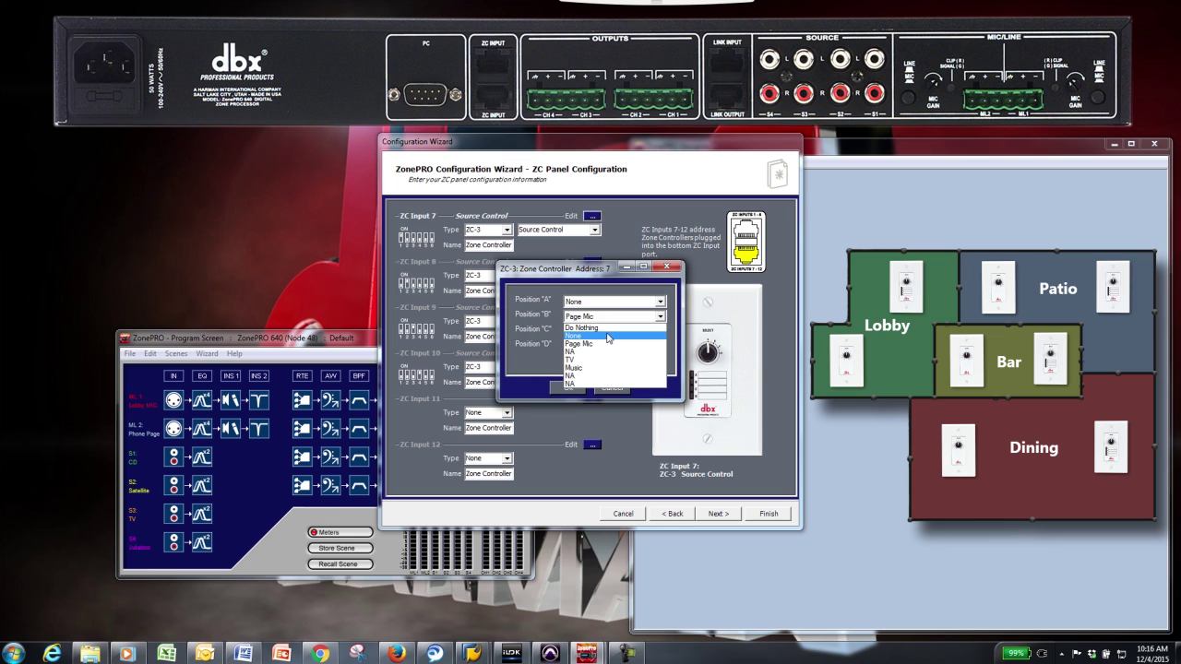
click(591, 358)
click(659, 330)
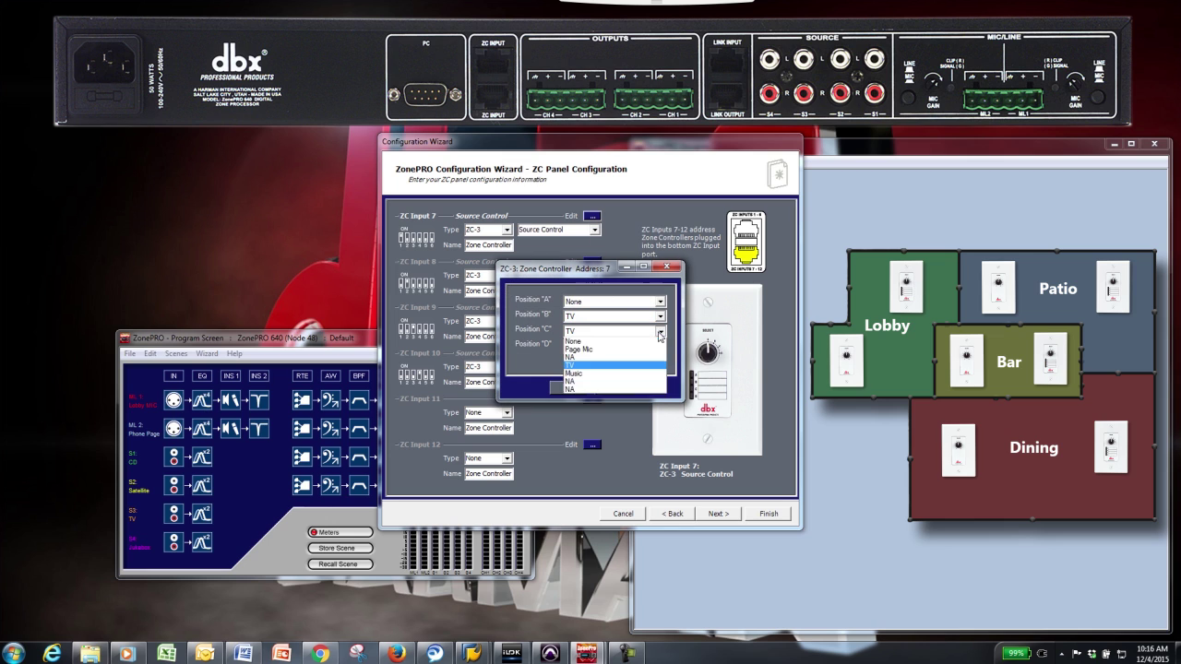
click(583, 383)
click(660, 346)
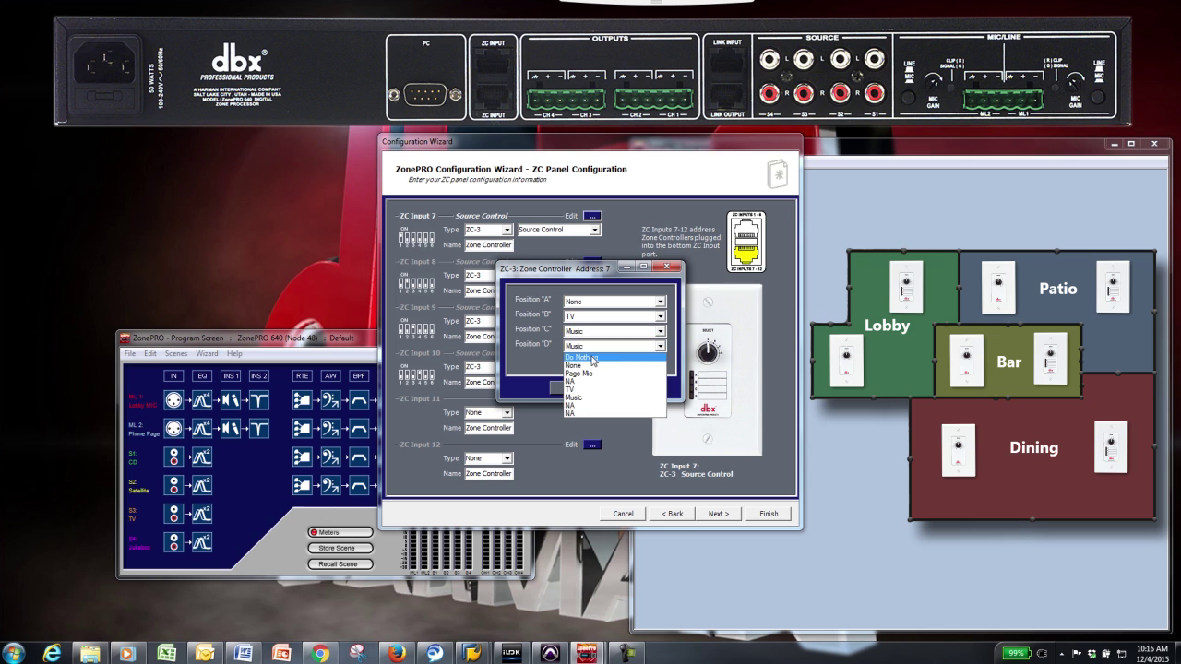
click(592, 370)
click(581, 388)
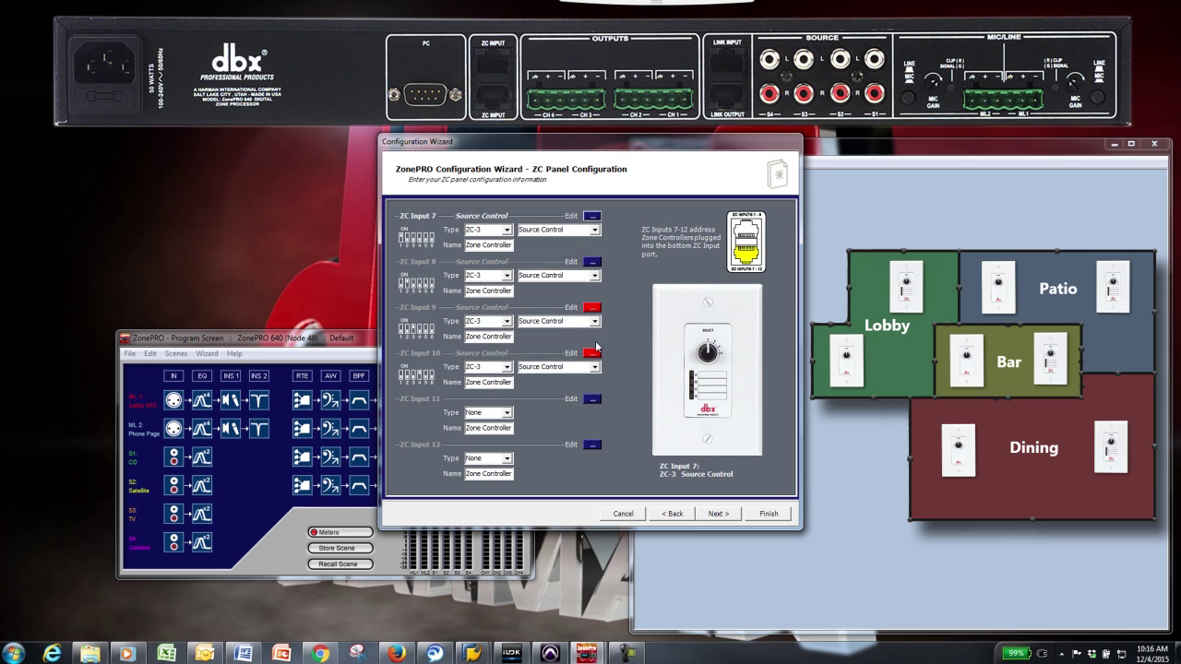
- Set positions B to TV and C to Music on ZC Inputs 9 and 10
click(591, 308)
click(660, 316)
click(570, 359)
click(661, 330)
click(583, 383)
click(568, 387)
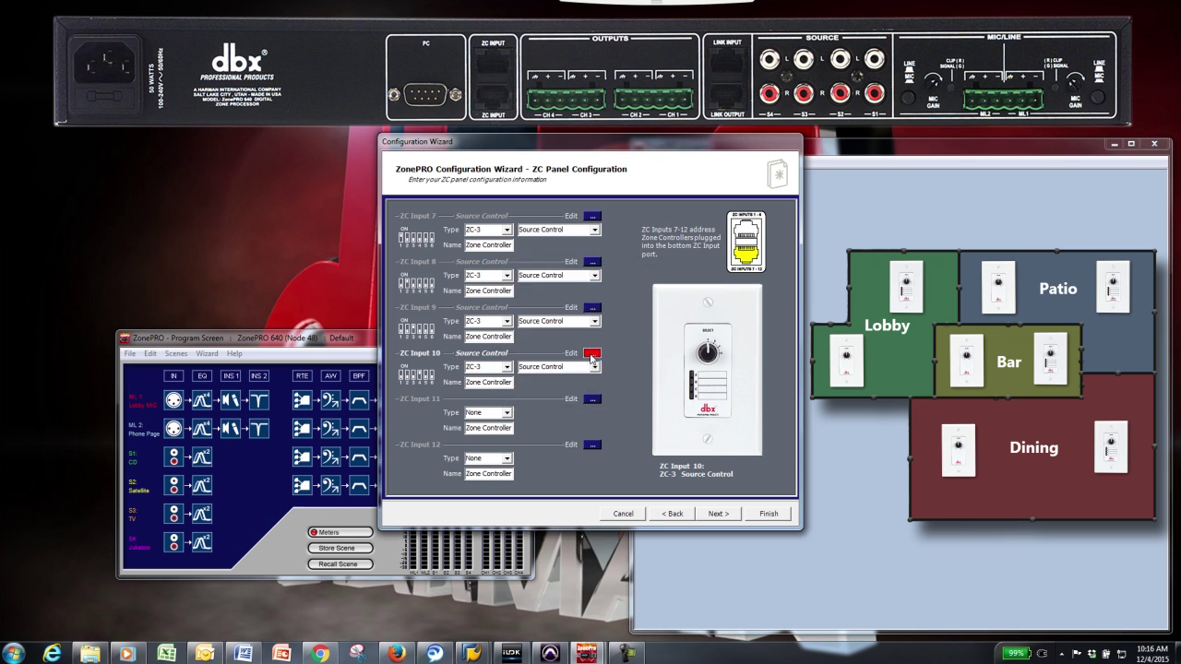
click(591, 353)
click(660, 315)
click(569, 359)
click(583, 383)
- Confirm the address 10 controller positions and advance to the Routing and Zone ZC Association page
click(614, 387)
click(717, 513)
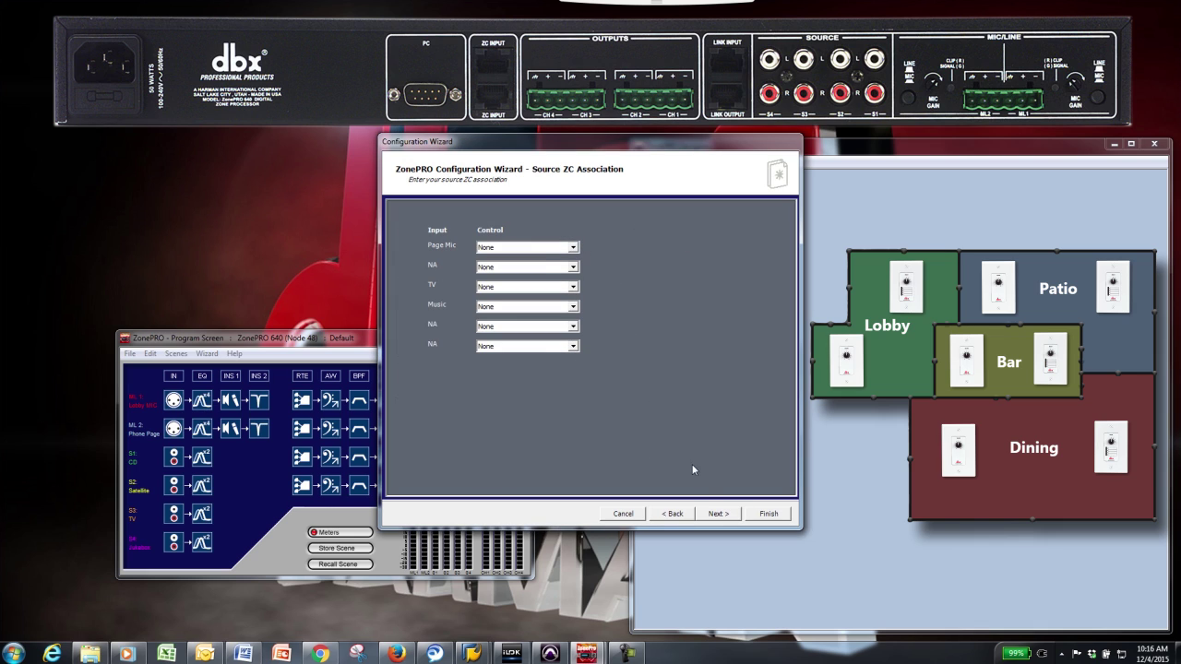
click(717, 513)
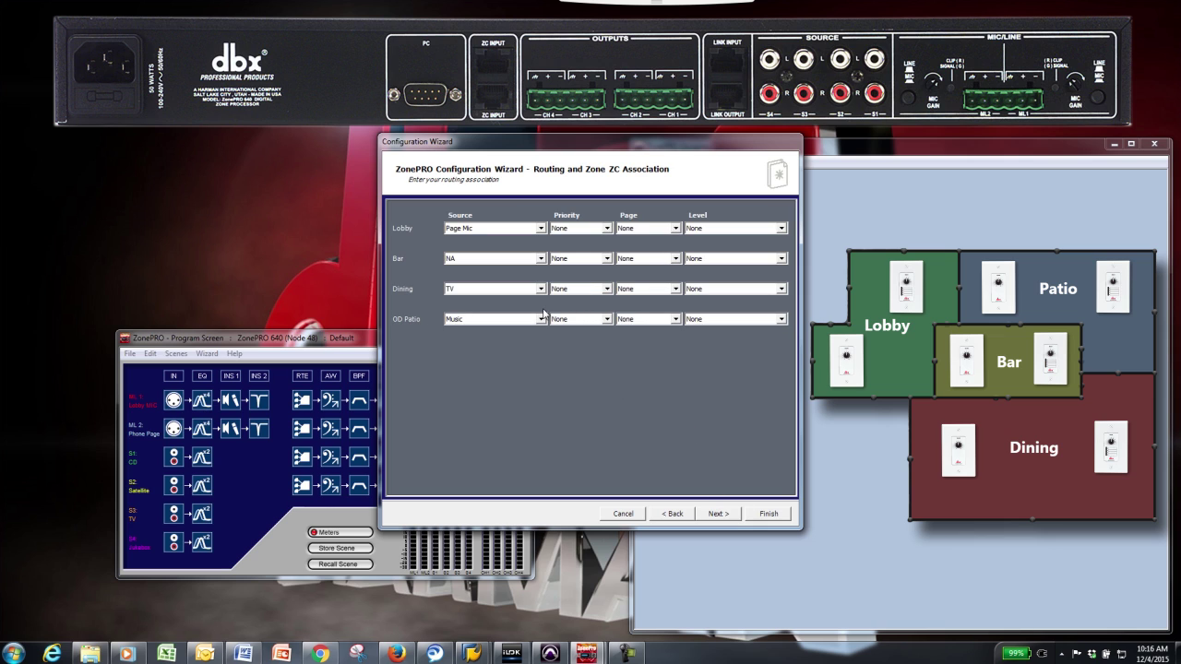
- Set the Lobby, Bar, Dining and OD Patio sources to ZC Inputs 7, 8, 9 and 10
click(540, 229)
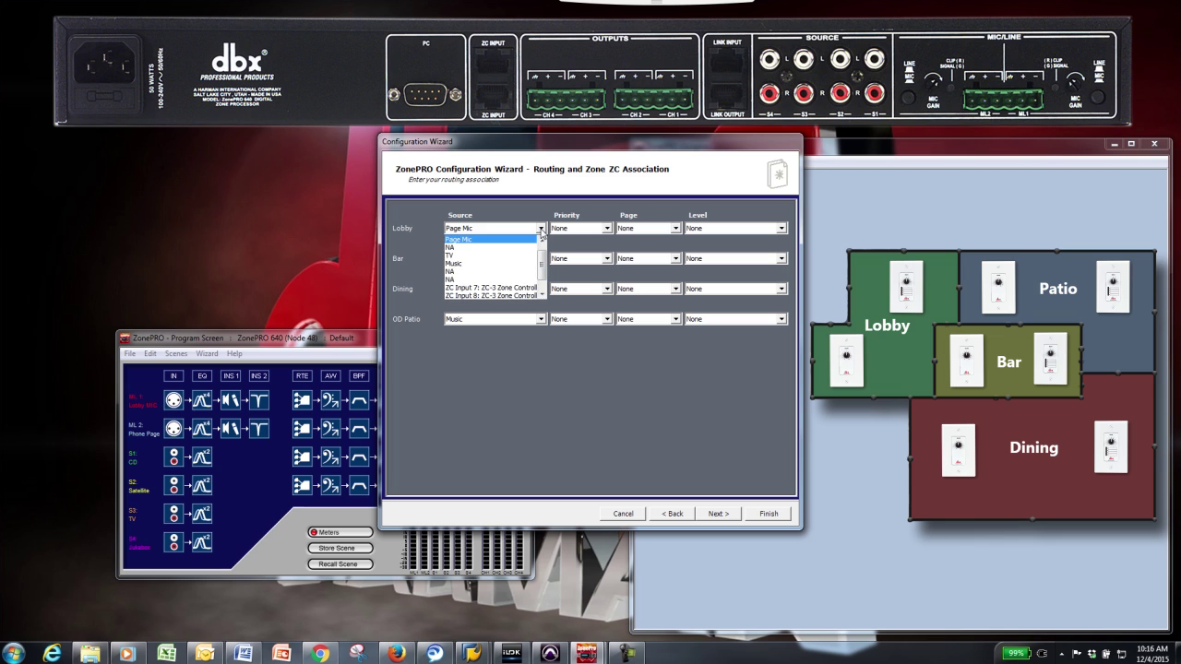
click(505, 289)
click(541, 259)
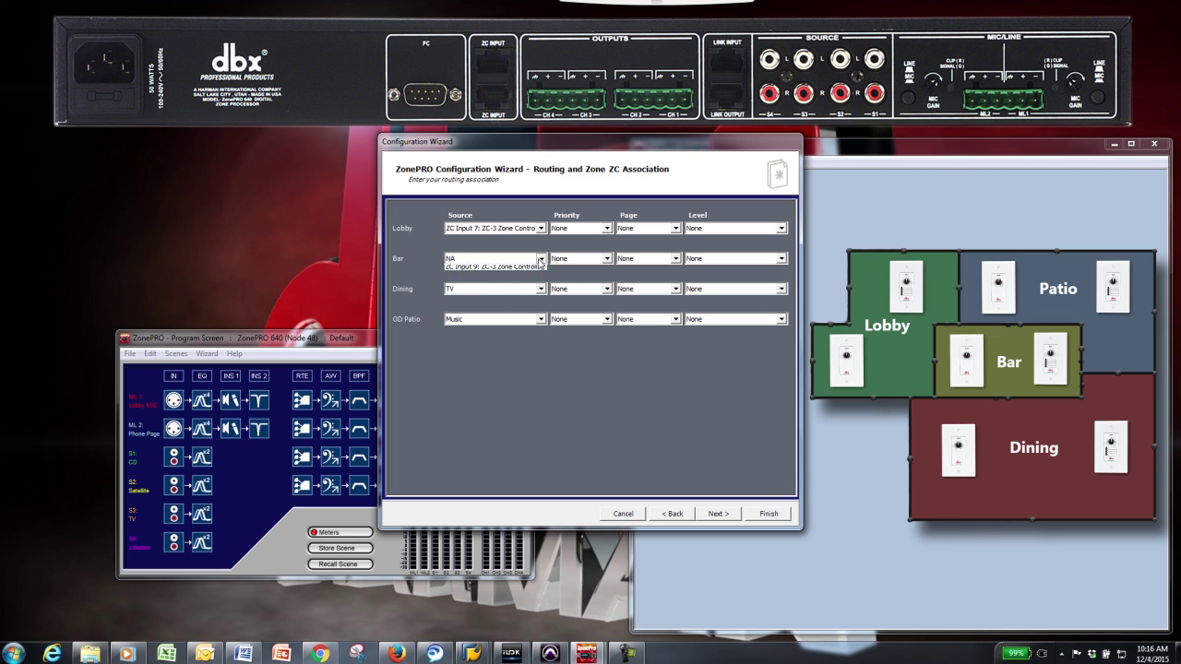
click(510, 318)
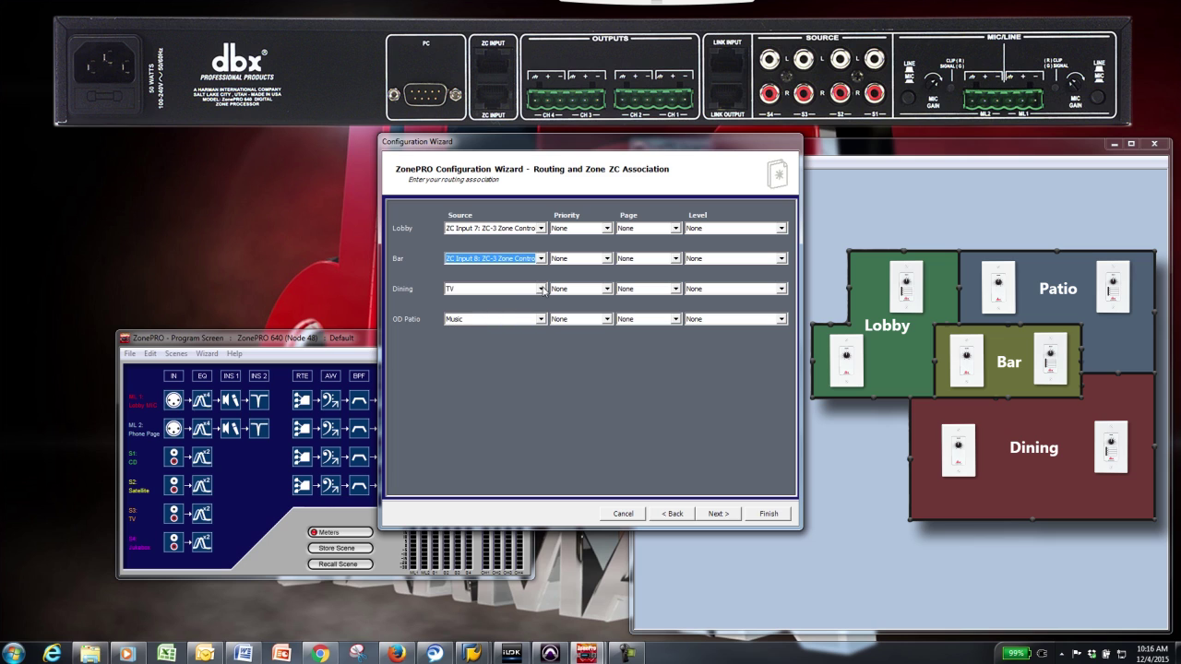
click(543, 288)
click(498, 353)
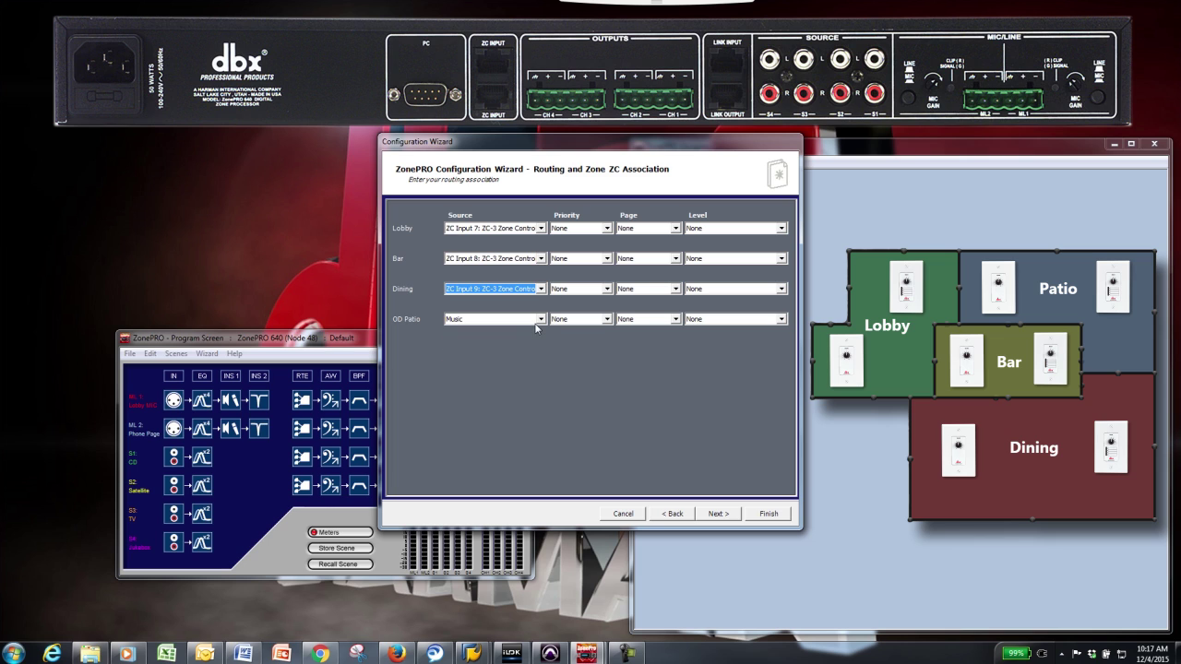
click(538, 323)
click(483, 387)
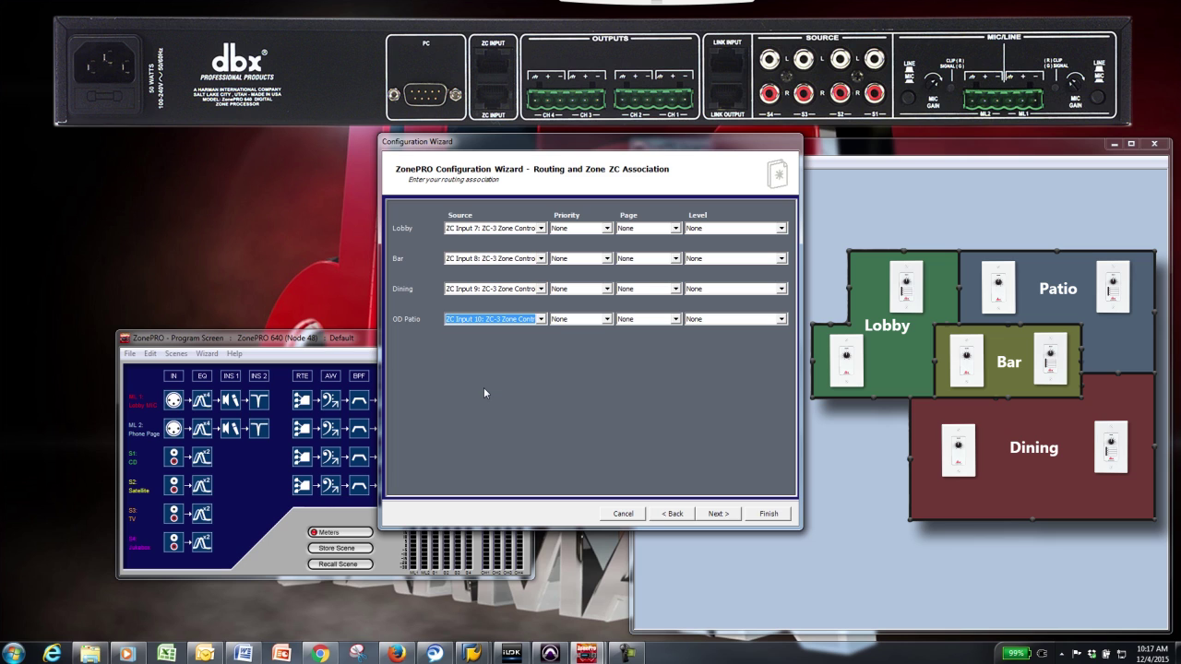
- Assign ZC Inputs 1, 2, 3 and 4 as level controls for Lobby, Bar, Dining and OD Patio
click(775, 228)
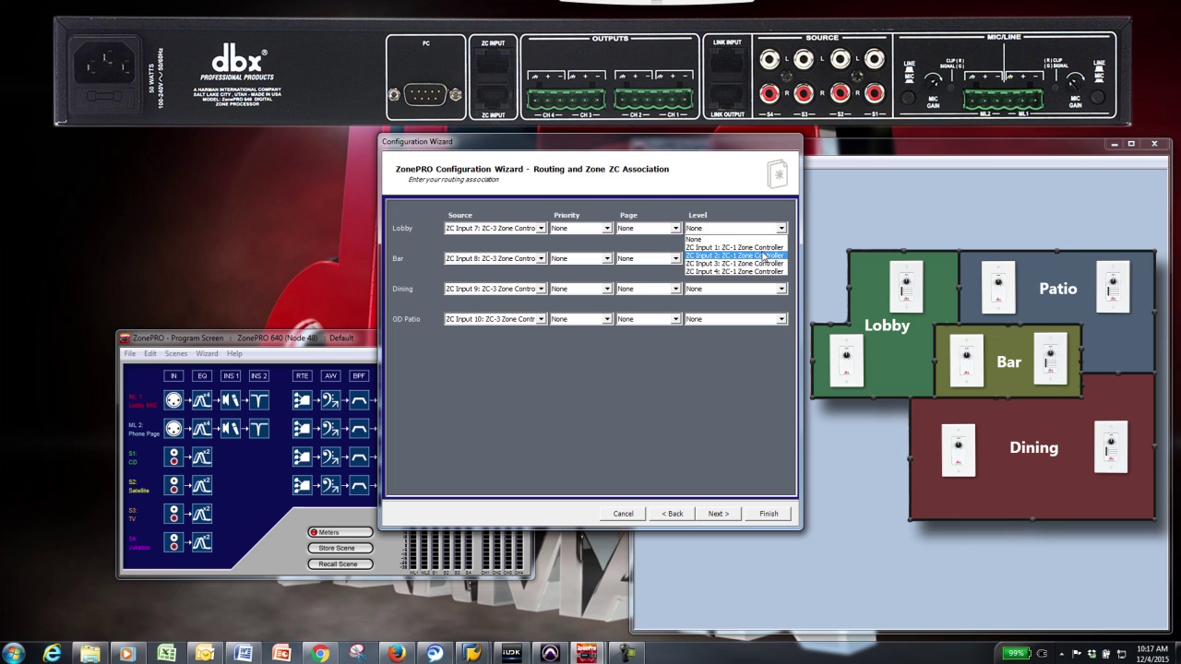
click(761, 249)
click(779, 258)
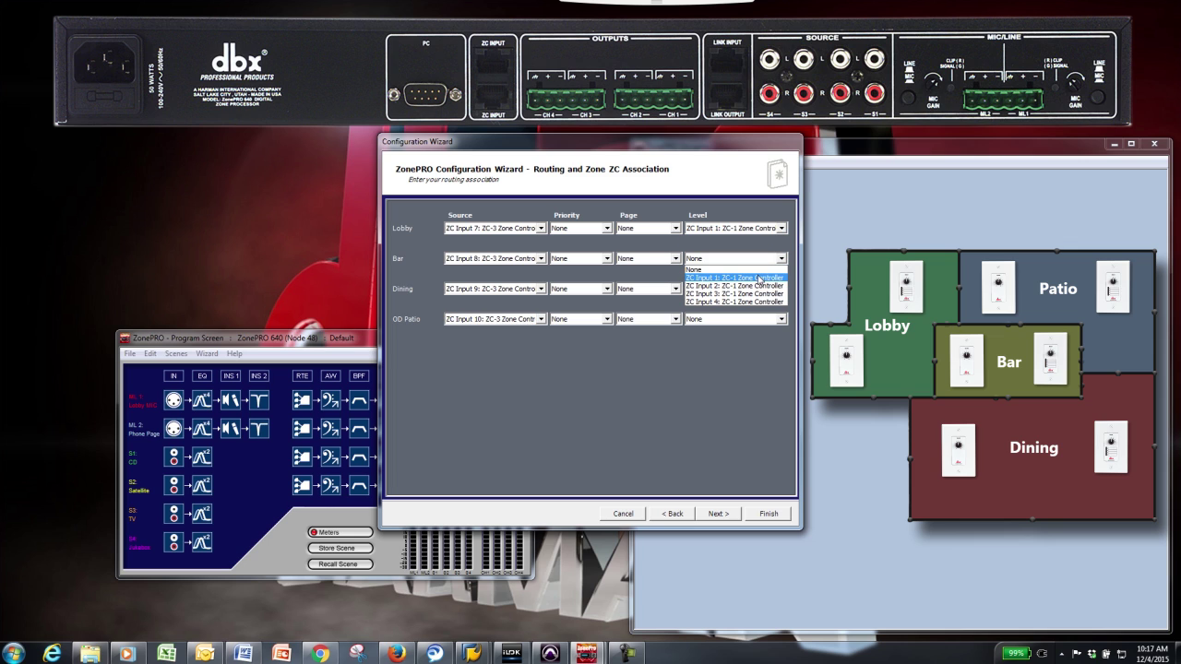
click(753, 286)
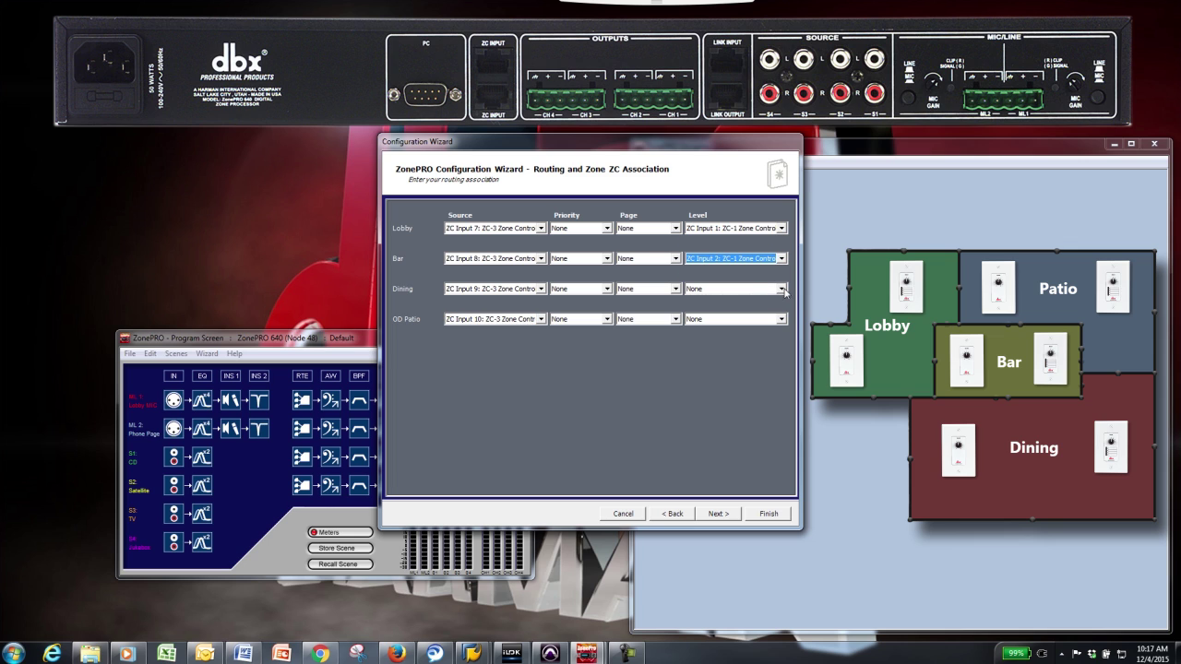
click(781, 290)
click(761, 323)
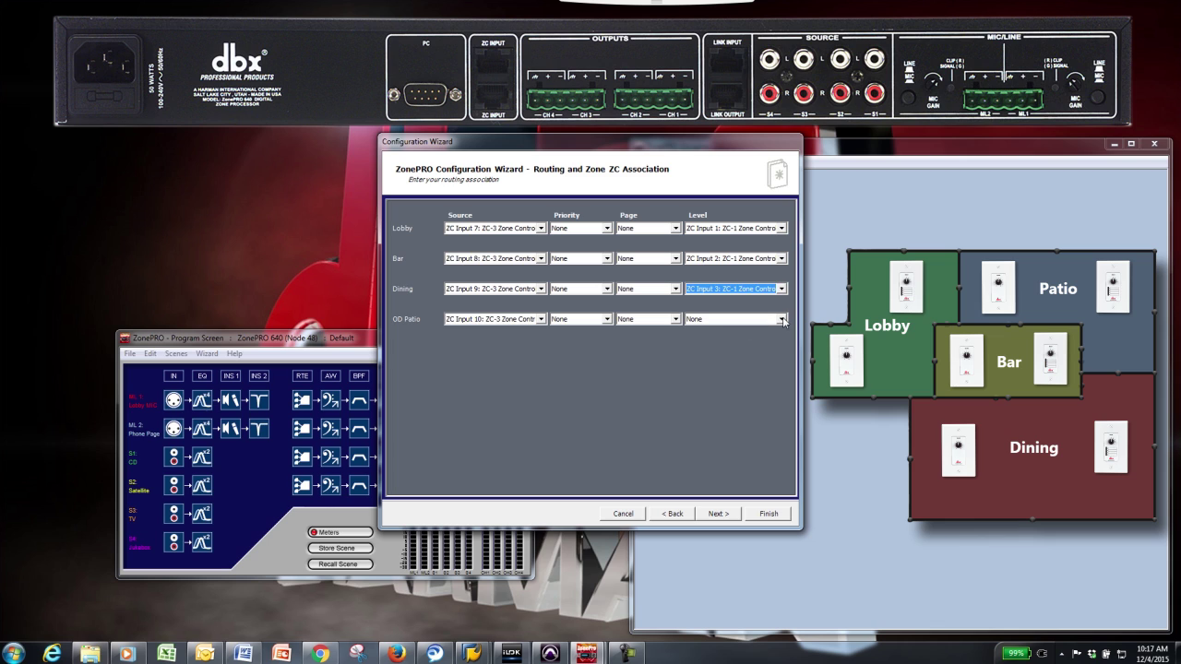
click(782, 319)
click(746, 361)
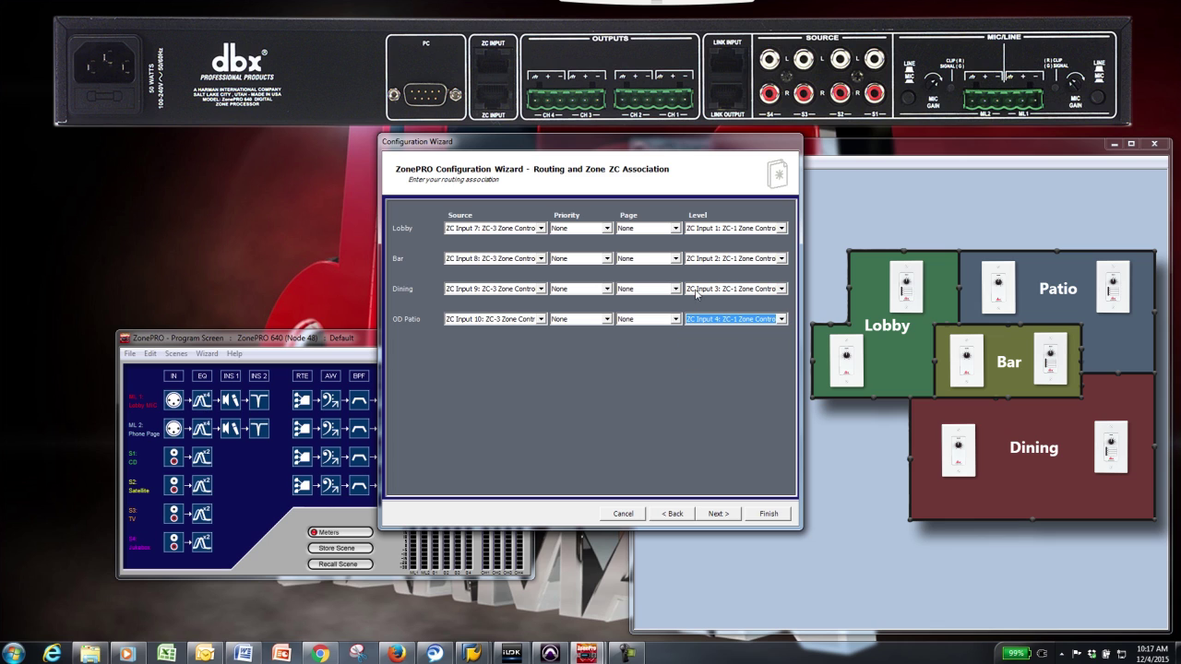
- Make Page Mic the page source for Lobby, Bar and Dining, then start on OD Patio
click(675, 228)
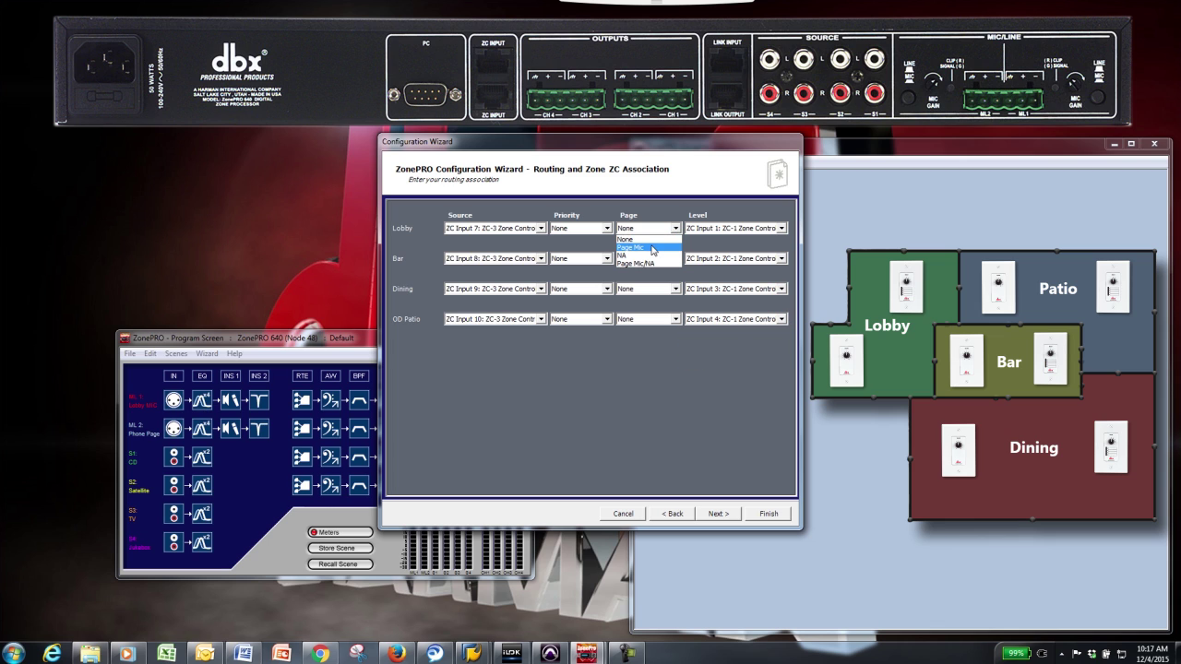
click(653, 249)
click(675, 259)
click(655, 278)
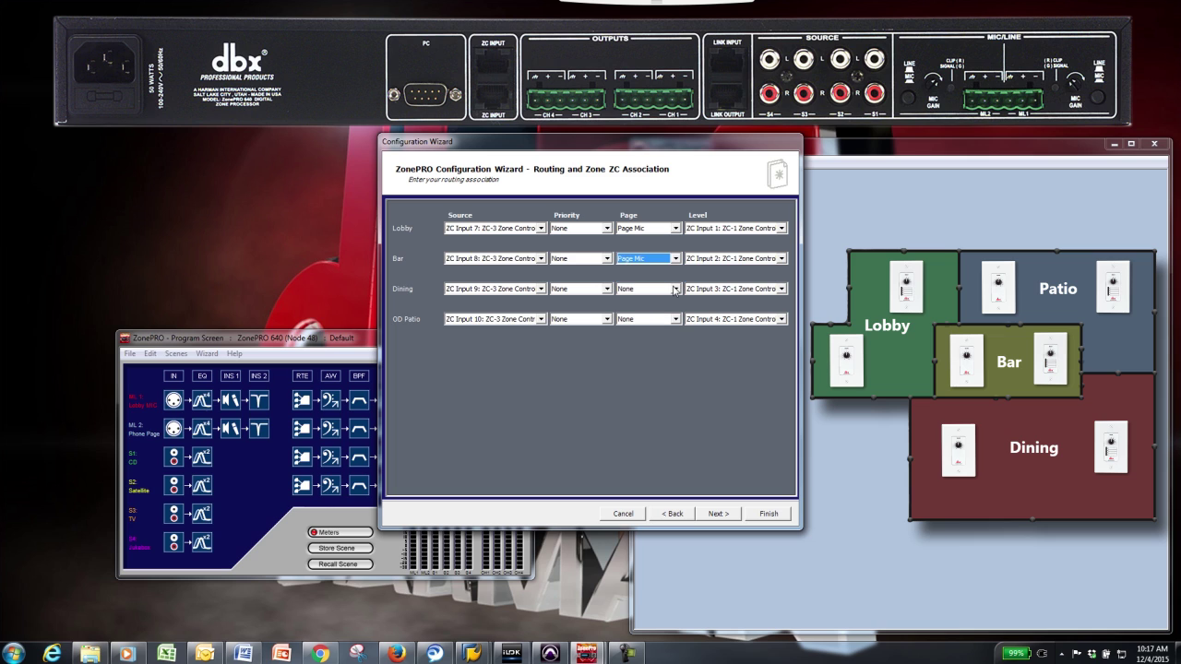
click(675, 288)
click(652, 309)
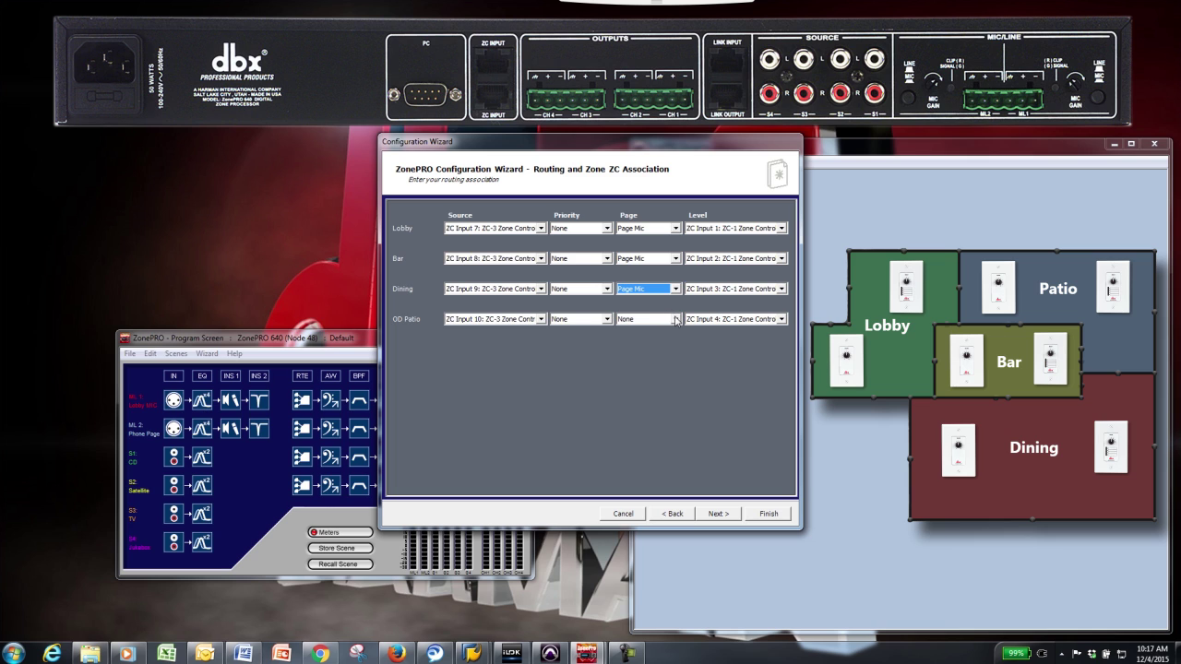
click(676, 319)
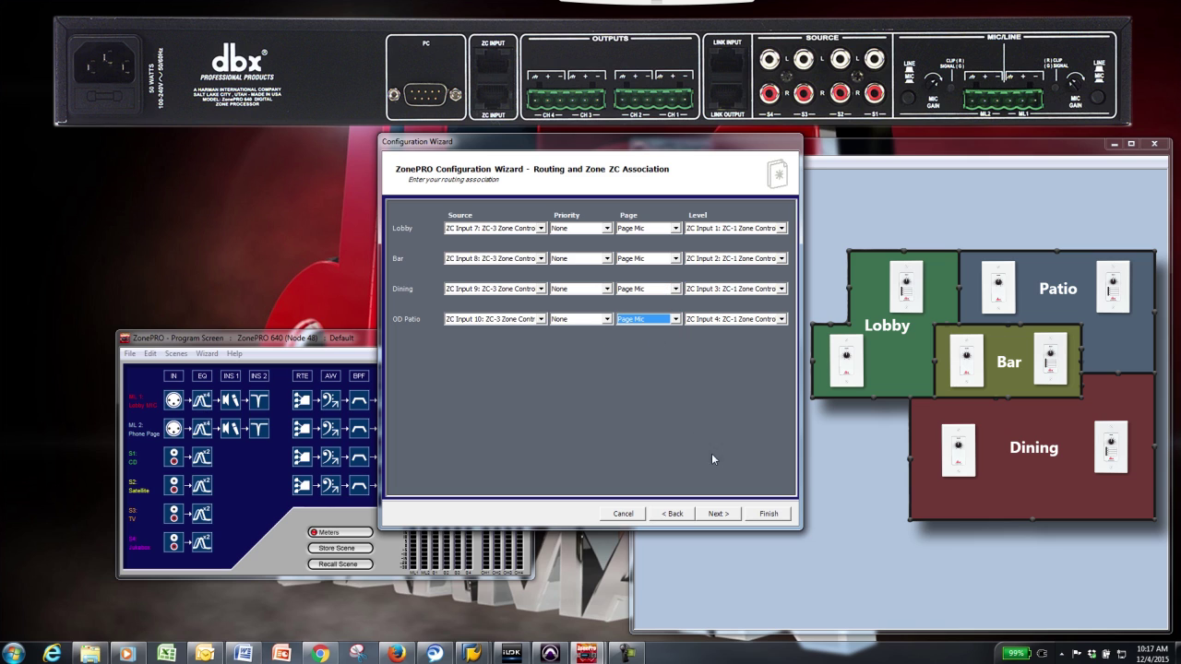
- Confirm Page 1 and Page 2 Enable are checked on Front Panel Configuration and finish the wizard
click(718, 514)
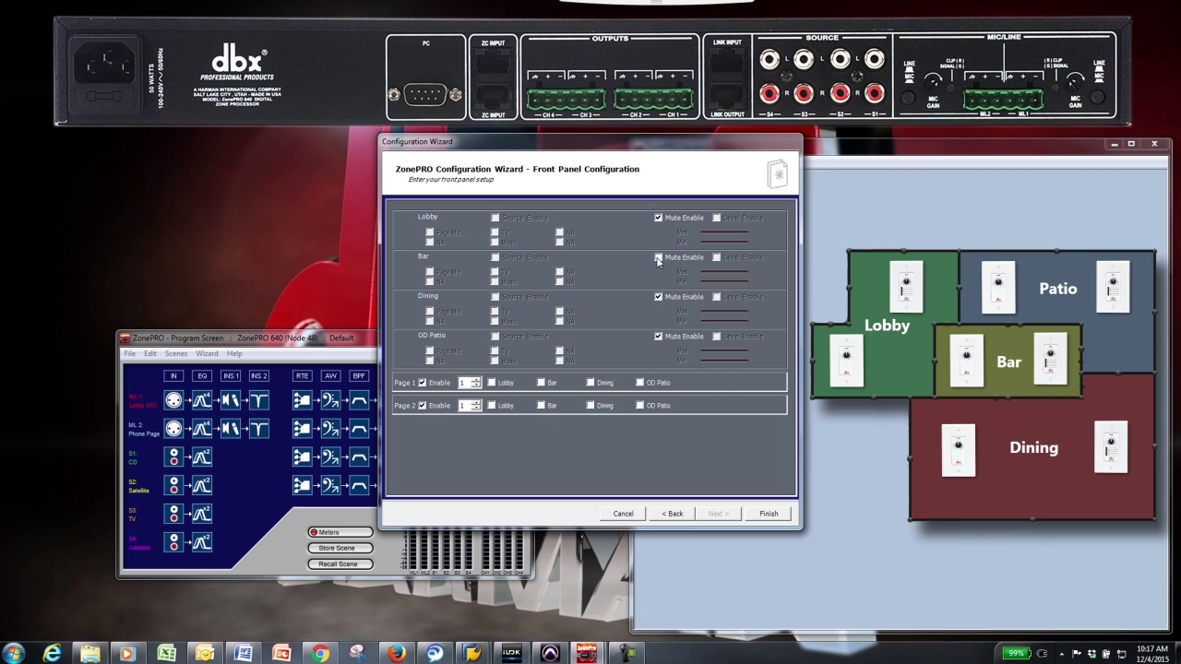
click(421, 383)
click(421, 383)
click(422, 406)
click(421, 406)
click(769, 514)
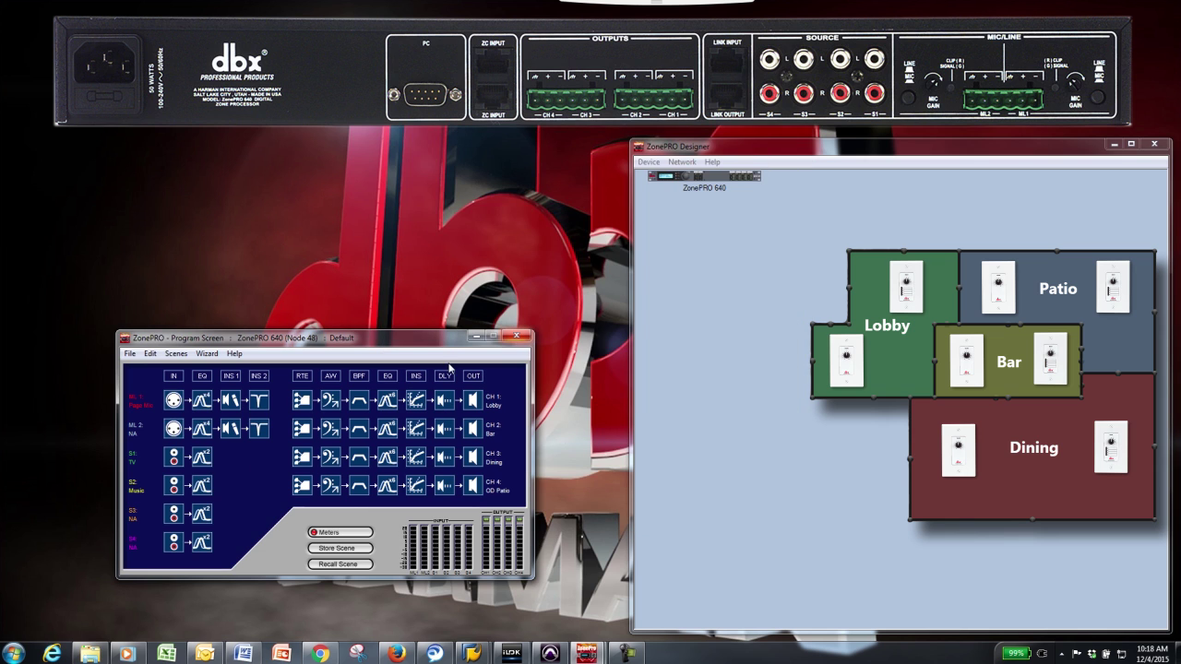
- Open the CH 1 Lobby 6x1 Router and switch its source to Music
double_click(304, 400)
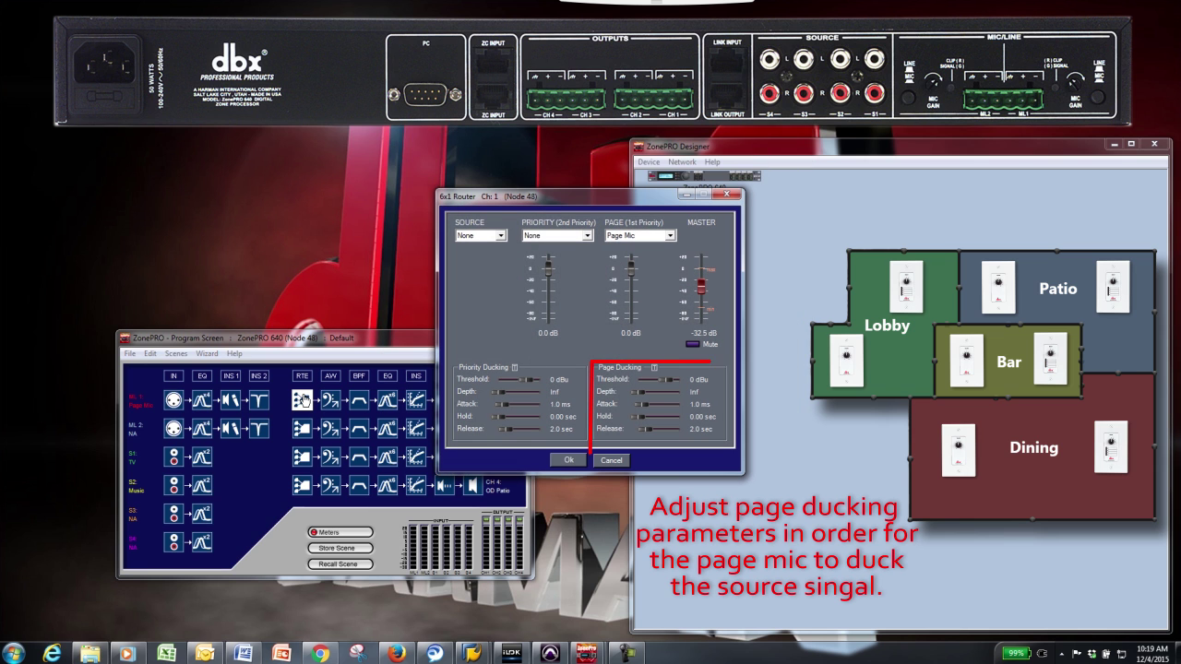
key(Down)
key(Down)
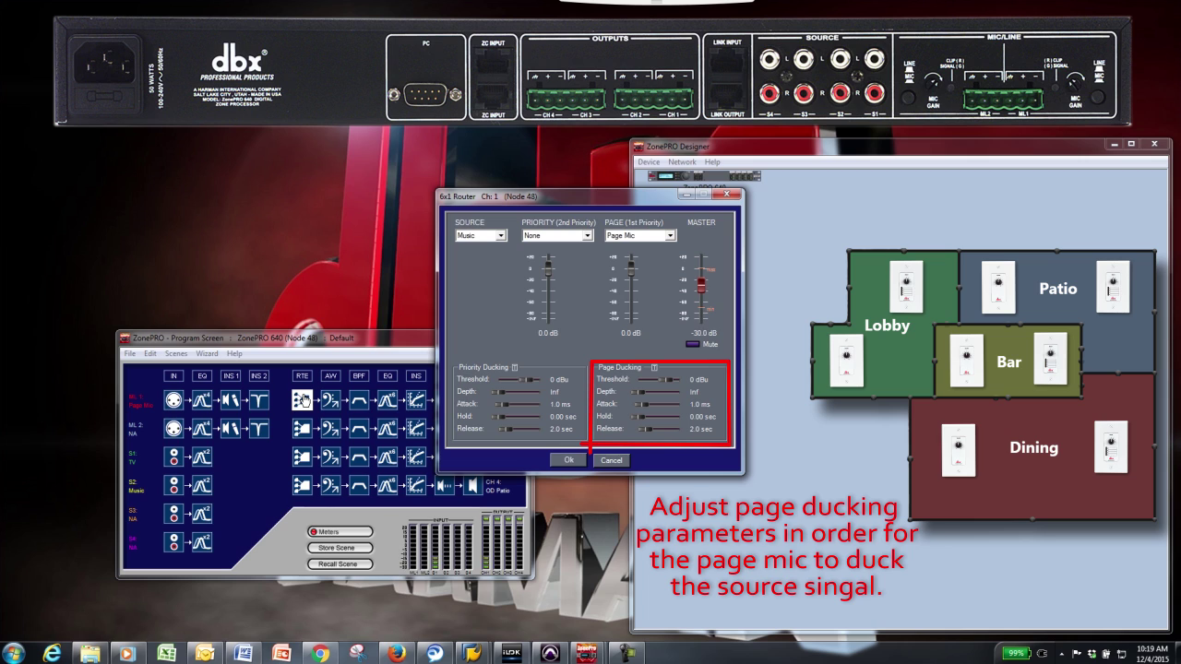